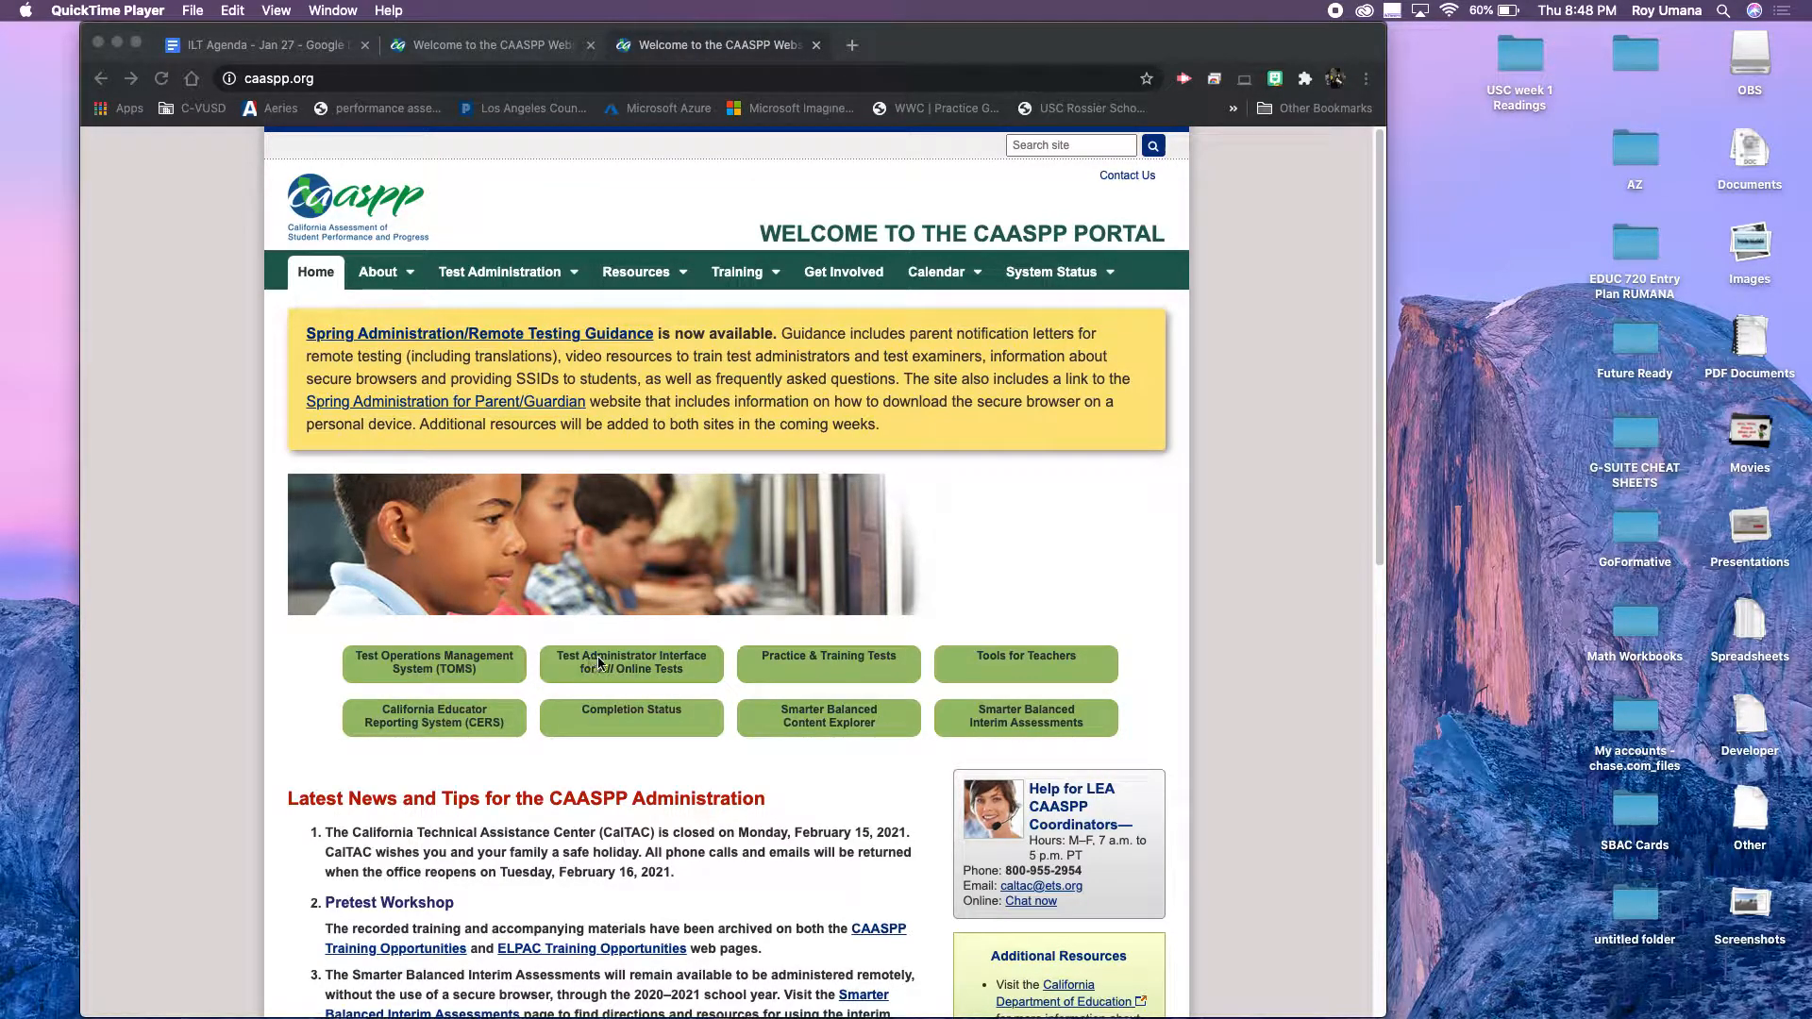
- Open the Test Administrator Interface for All Online Tests and log on with the saved credentials
click(620, 664)
click(620, 663)
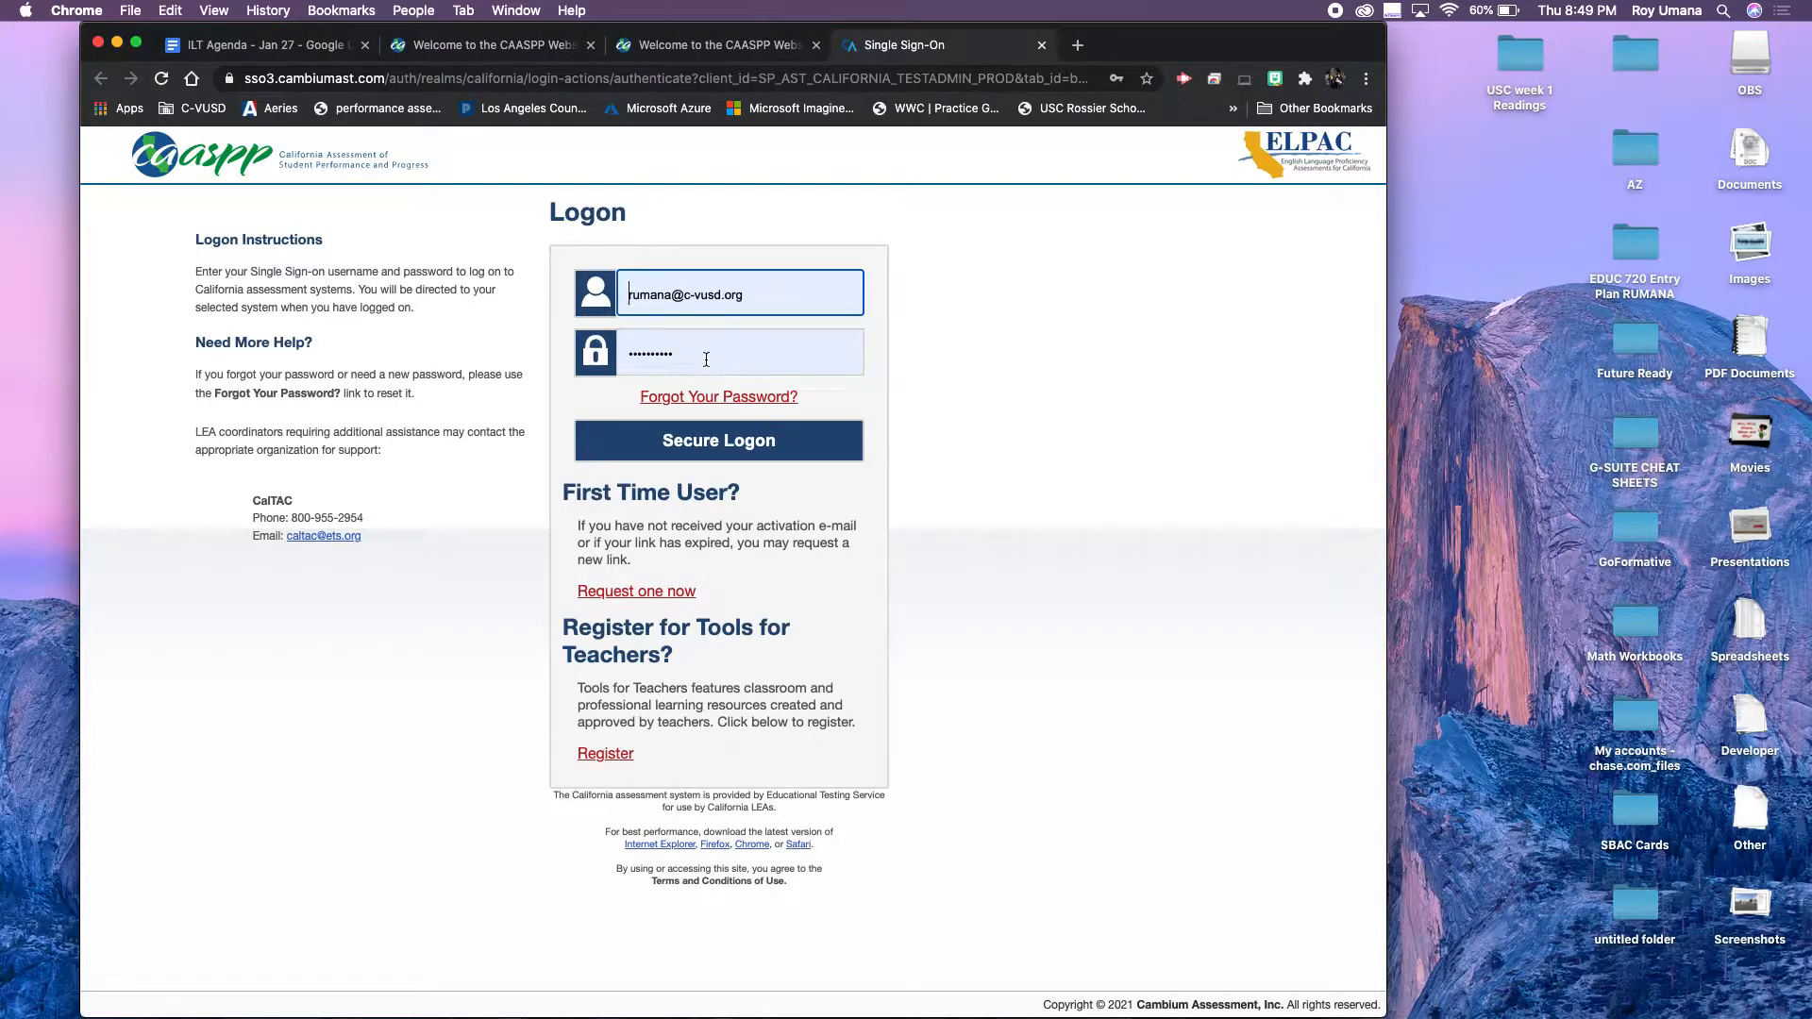
click(720, 442)
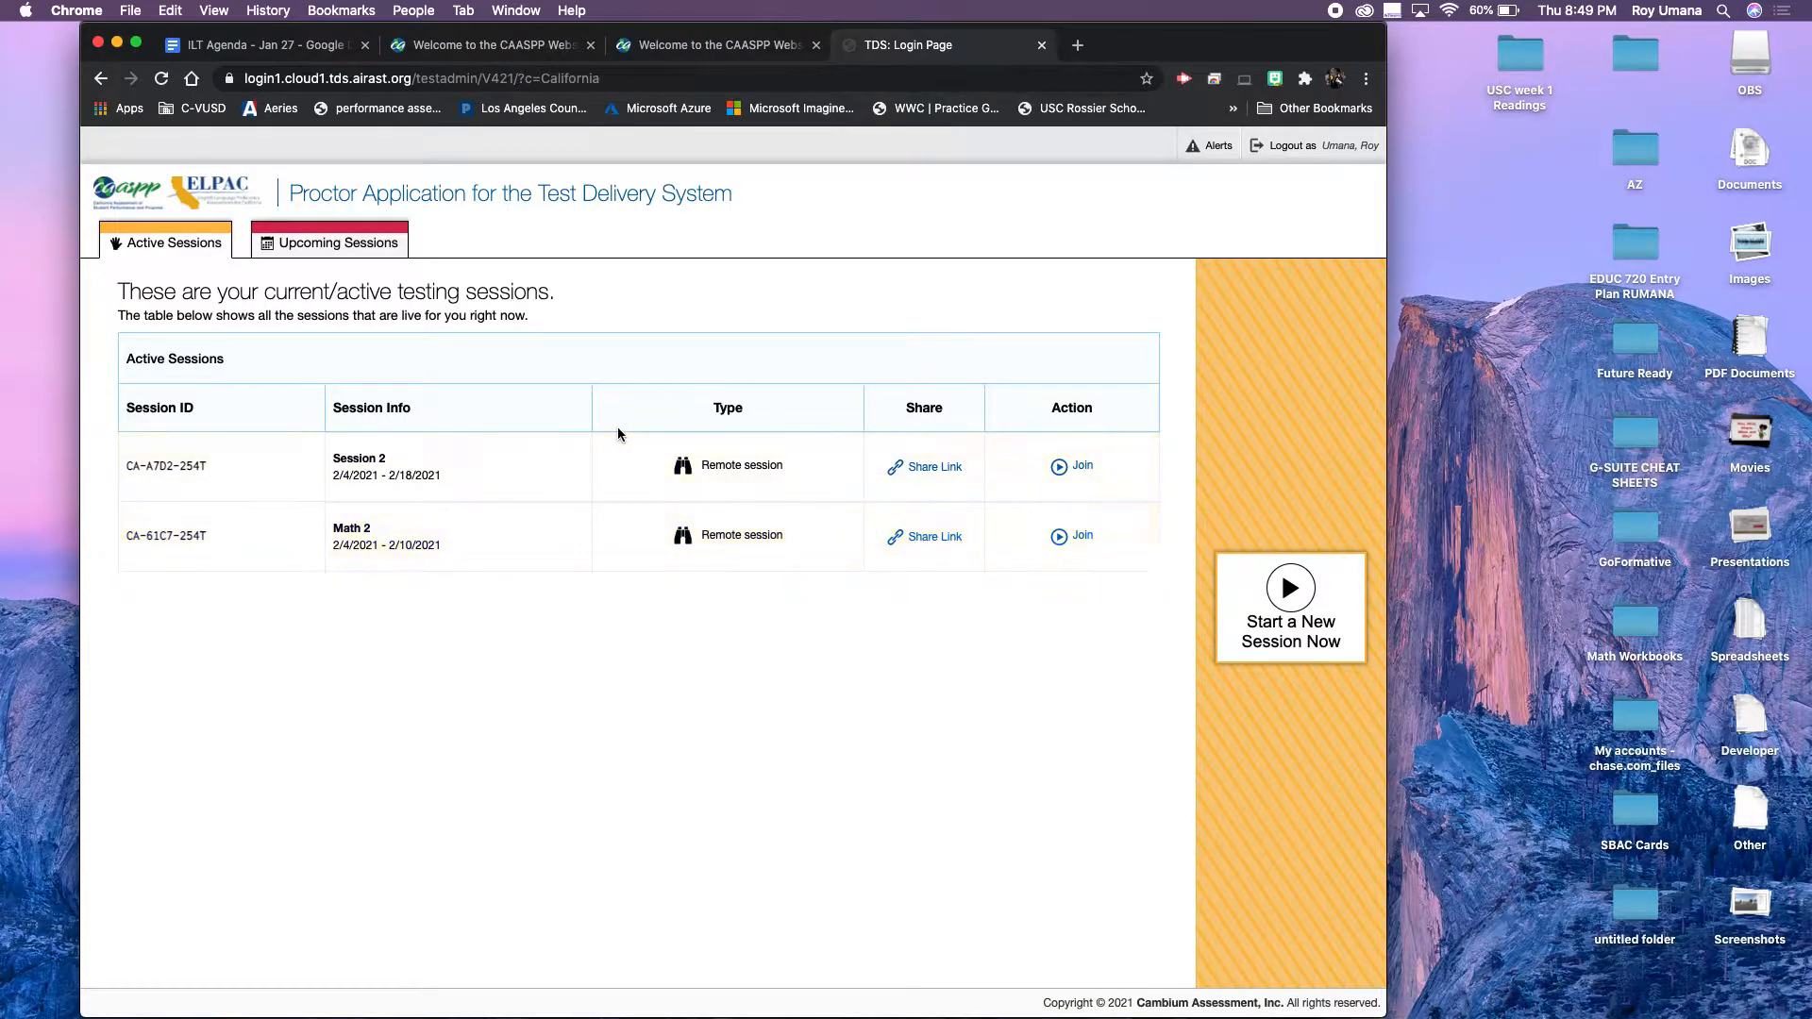
- Start scheduling an upcoming test session with Northview High as the administering institution
click(331, 246)
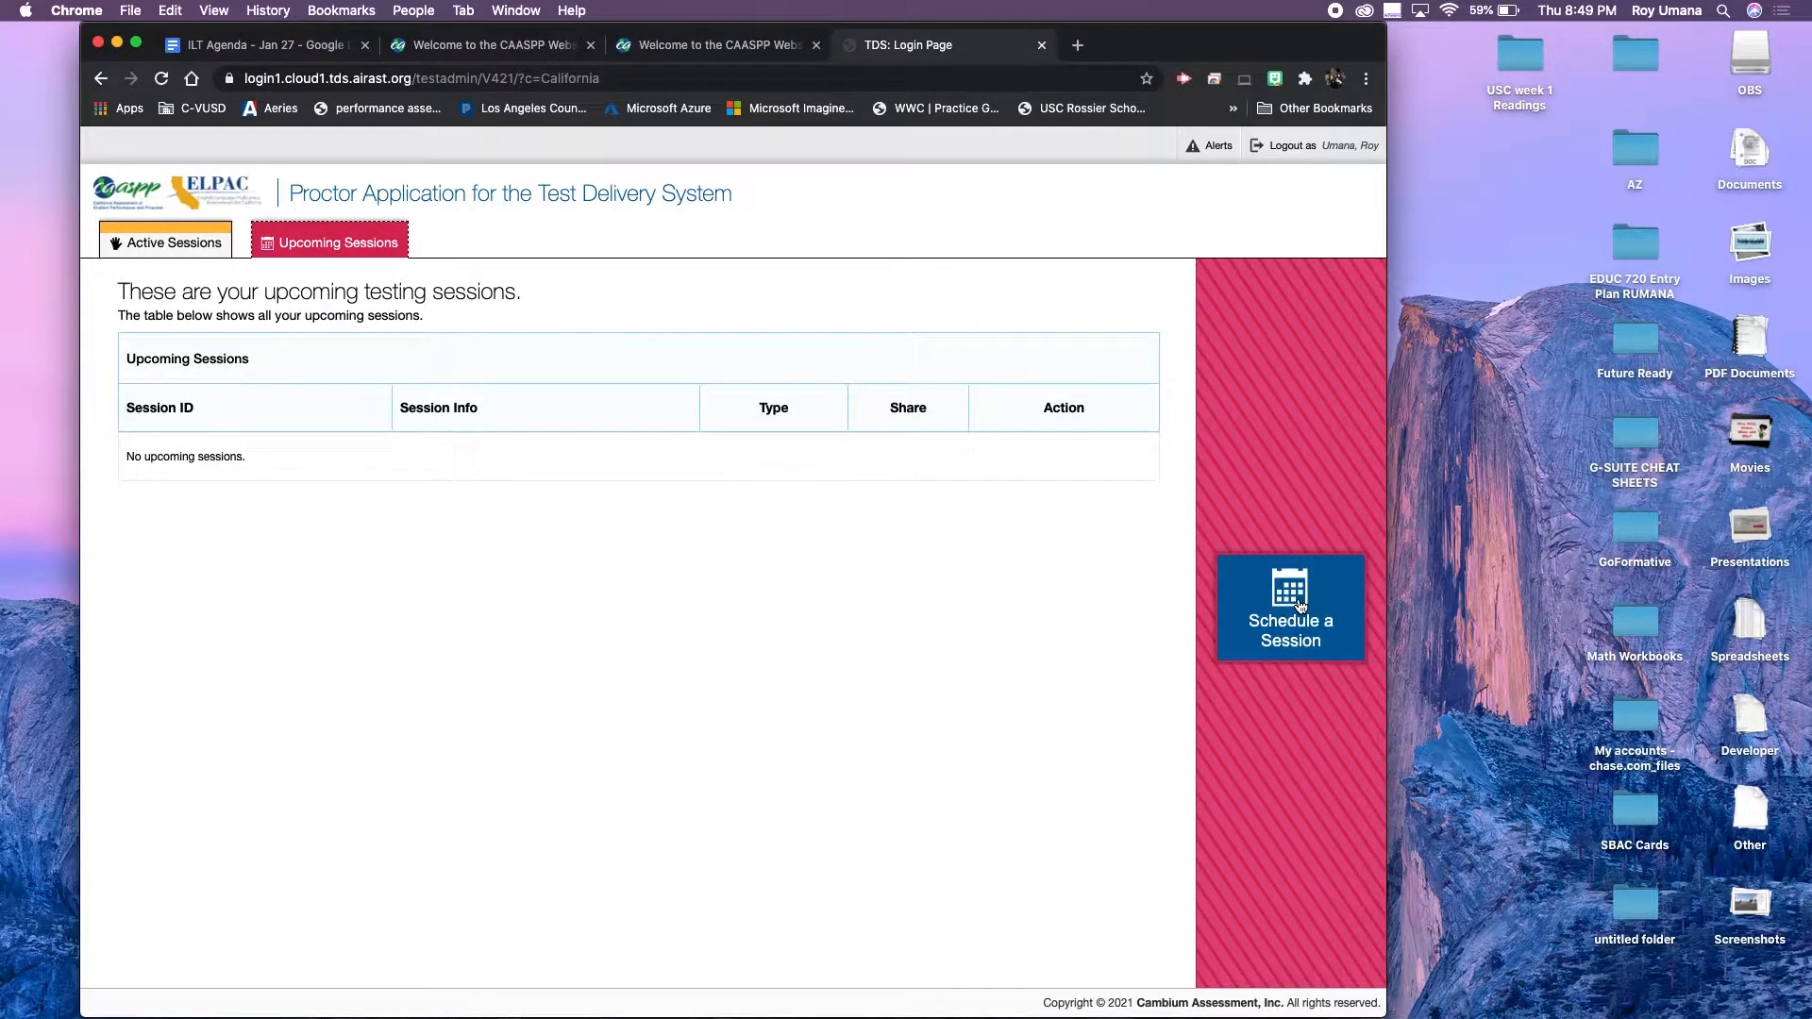
click(1300, 605)
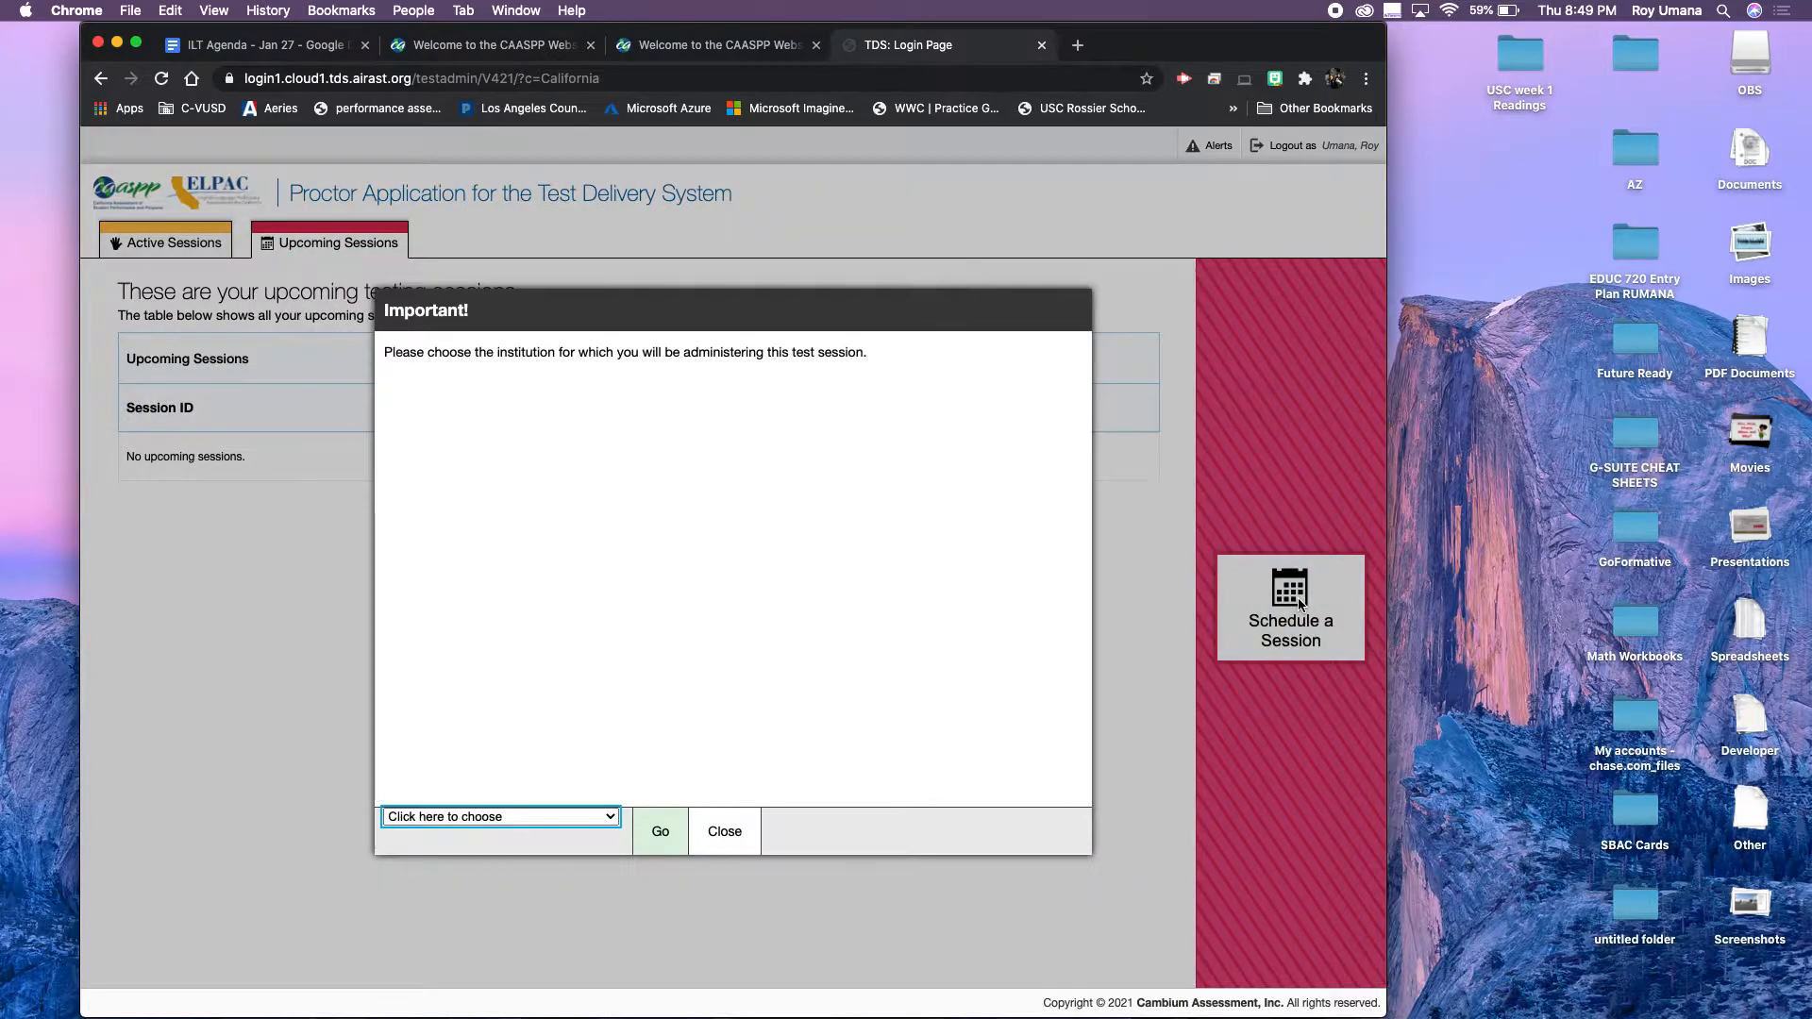
click(566, 819)
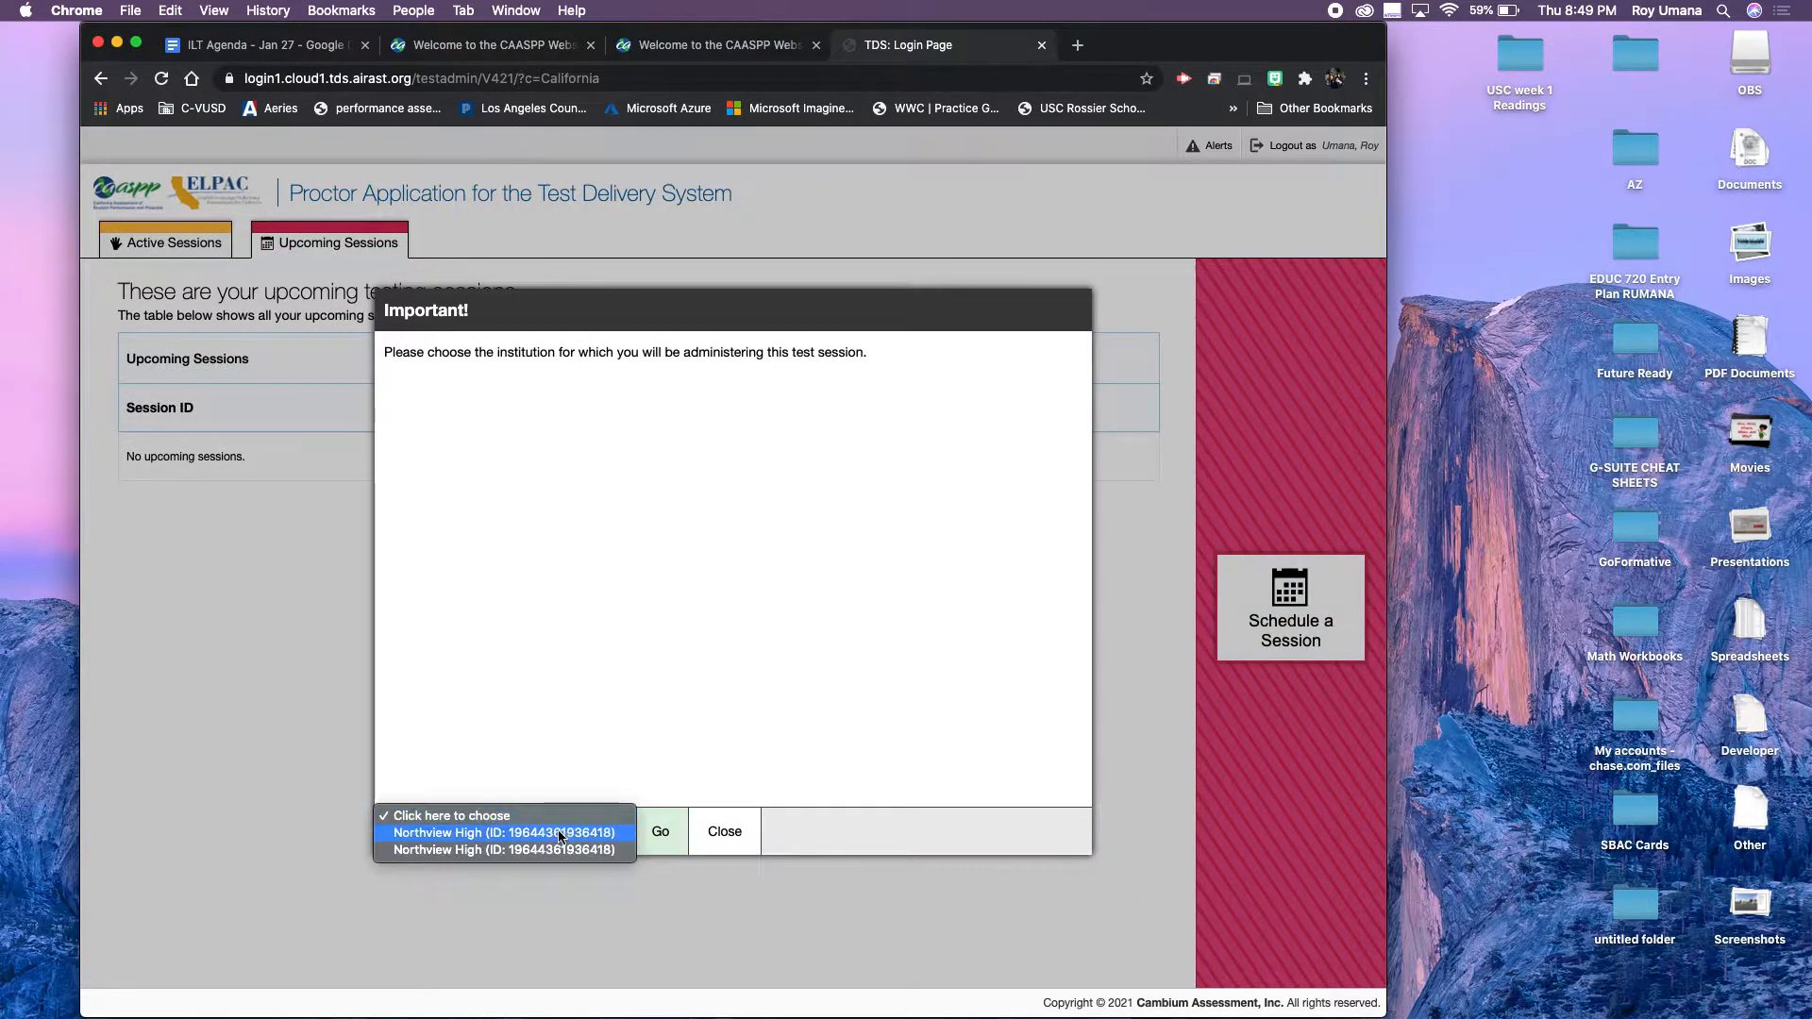
click(557, 832)
click(659, 831)
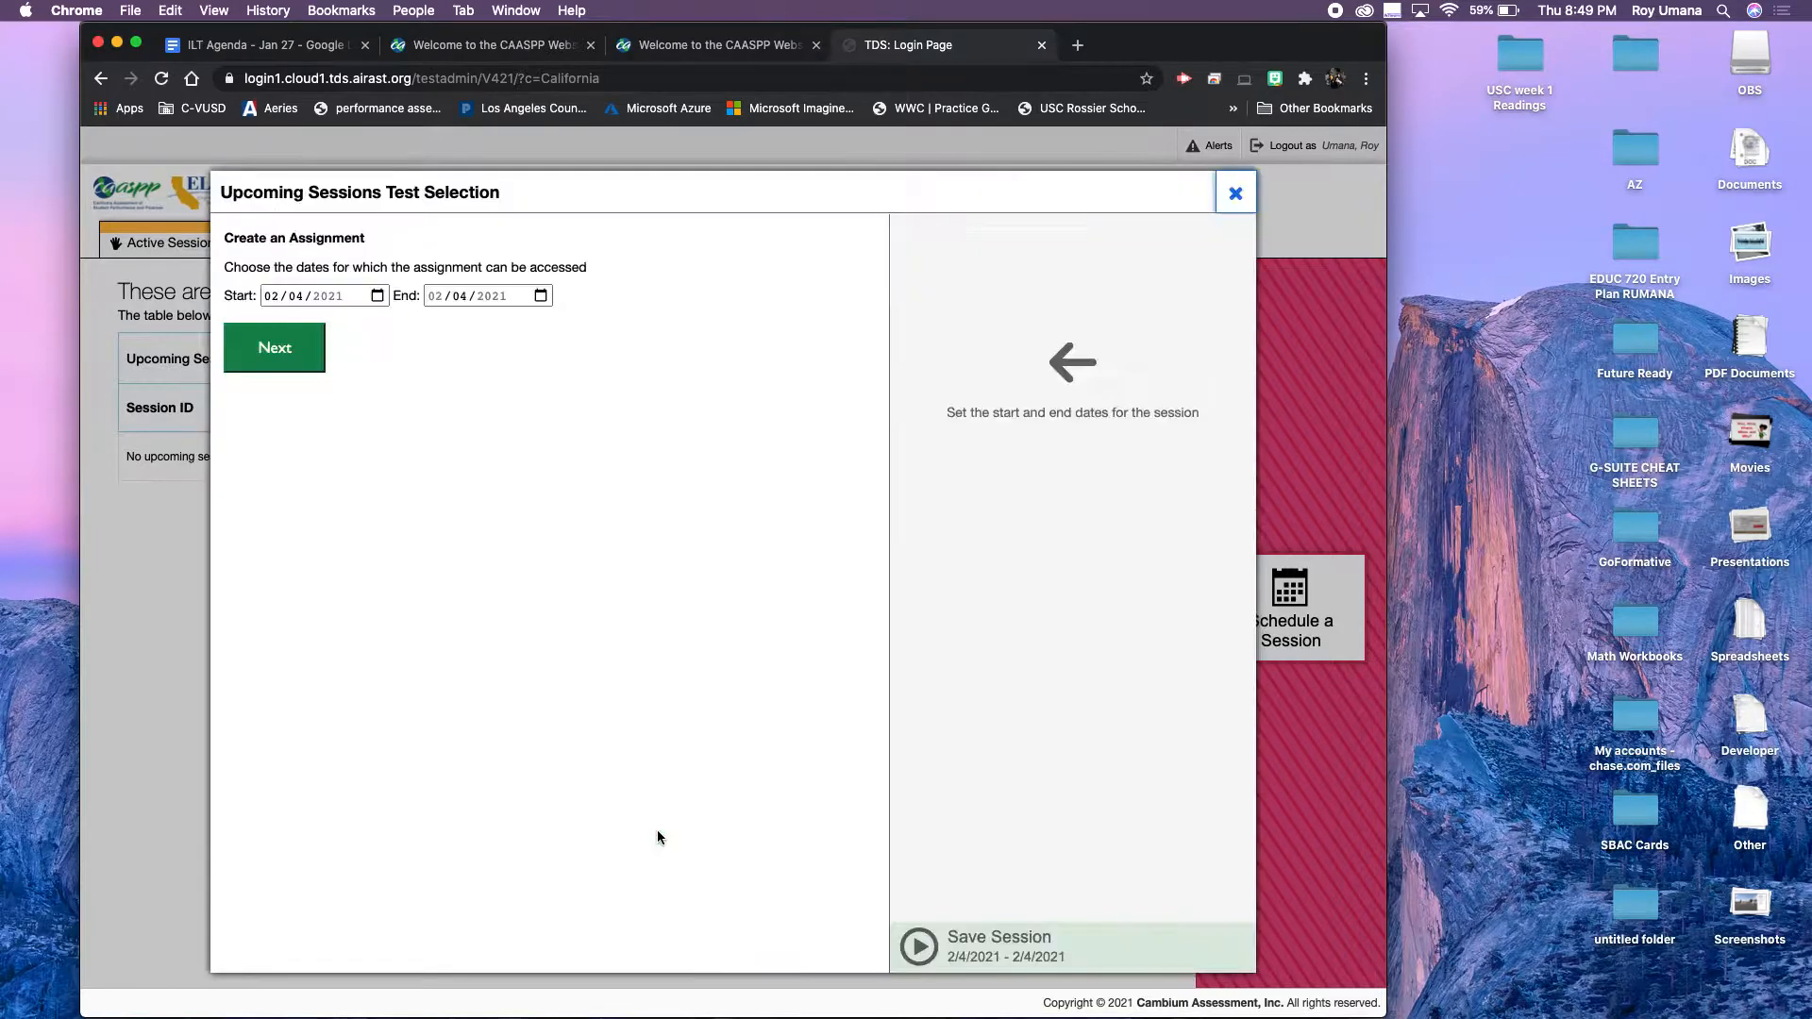
- Set the assignment's start date to 02/04/2021 and end date to 02/13/2021, and continue to the testing categories
click(321, 302)
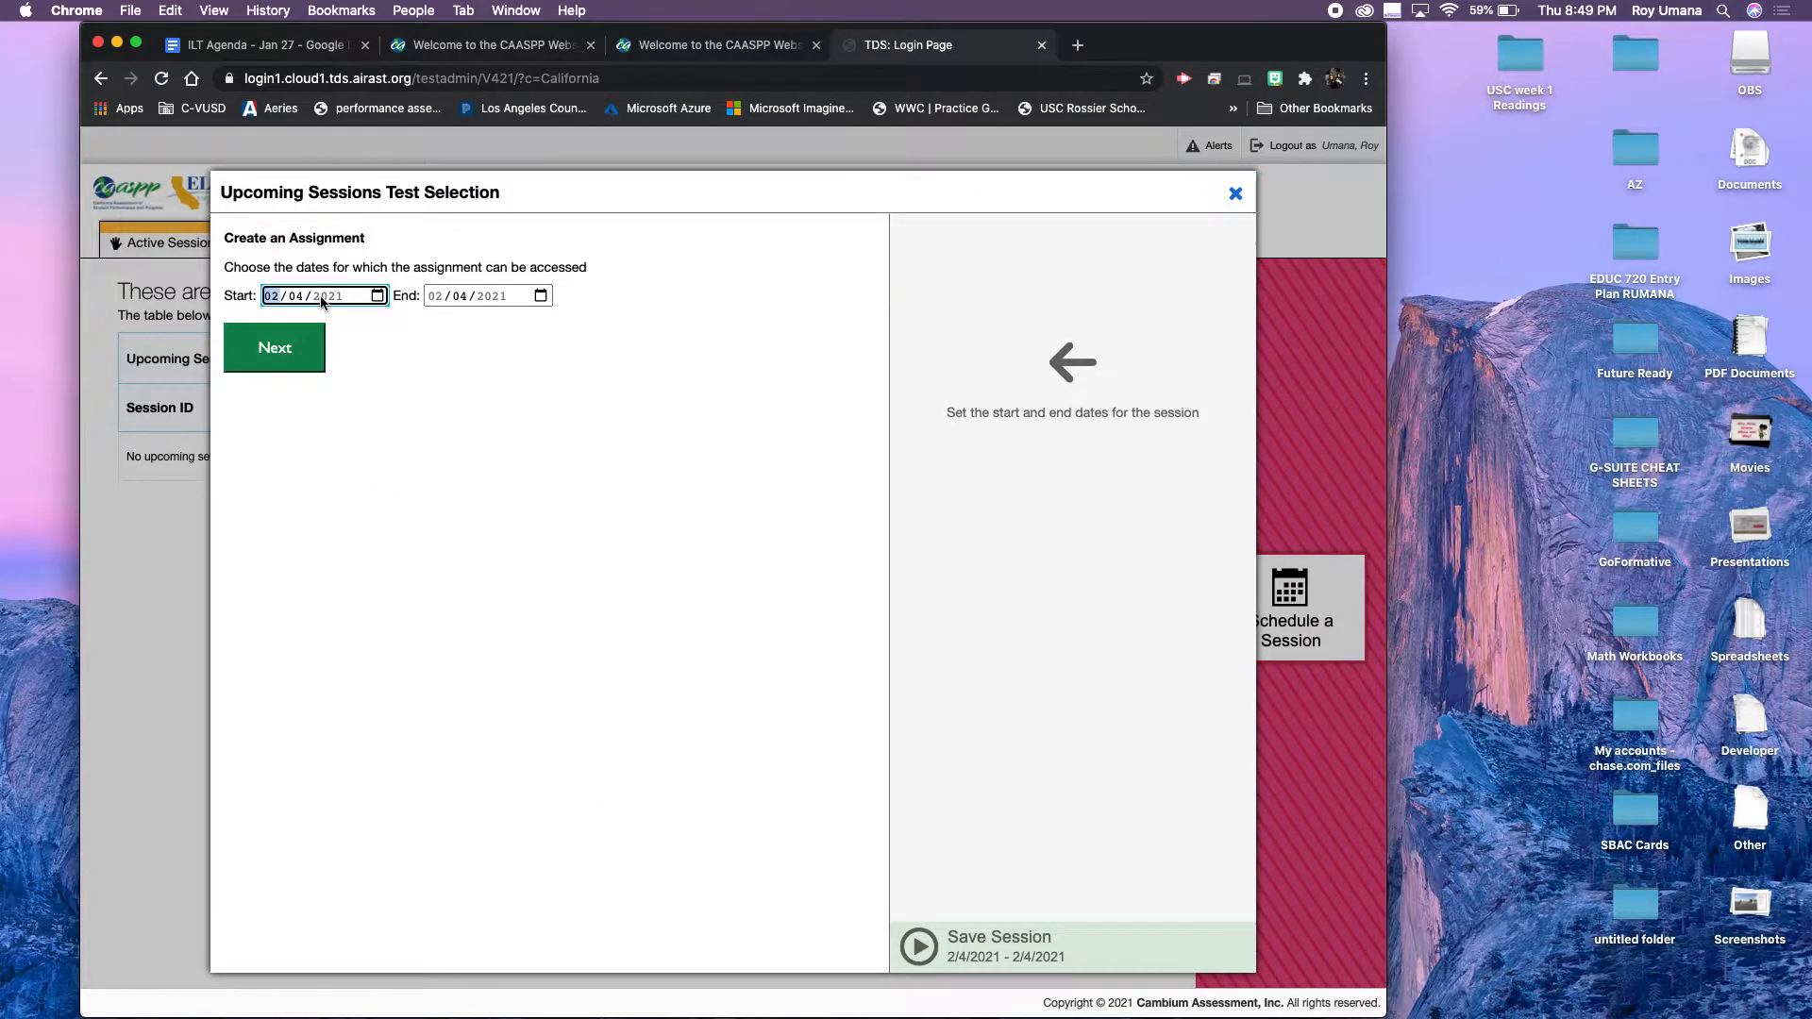
click(378, 298)
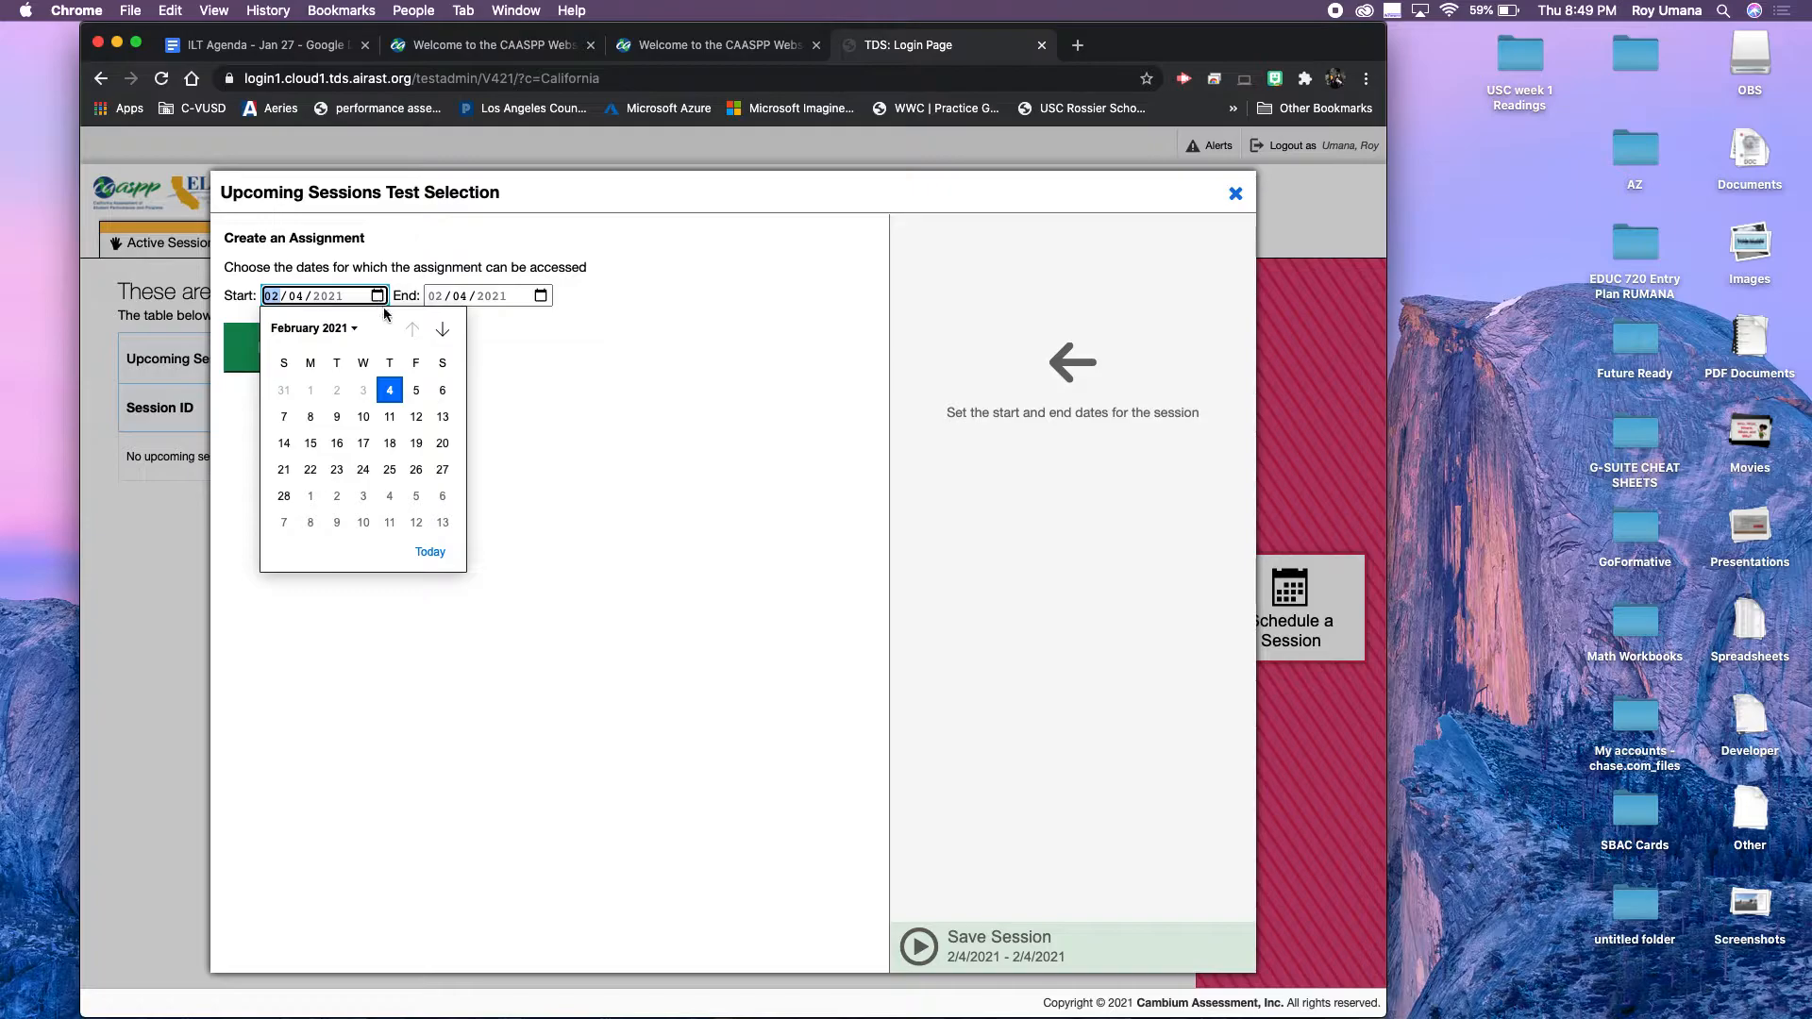
click(389, 391)
click(540, 295)
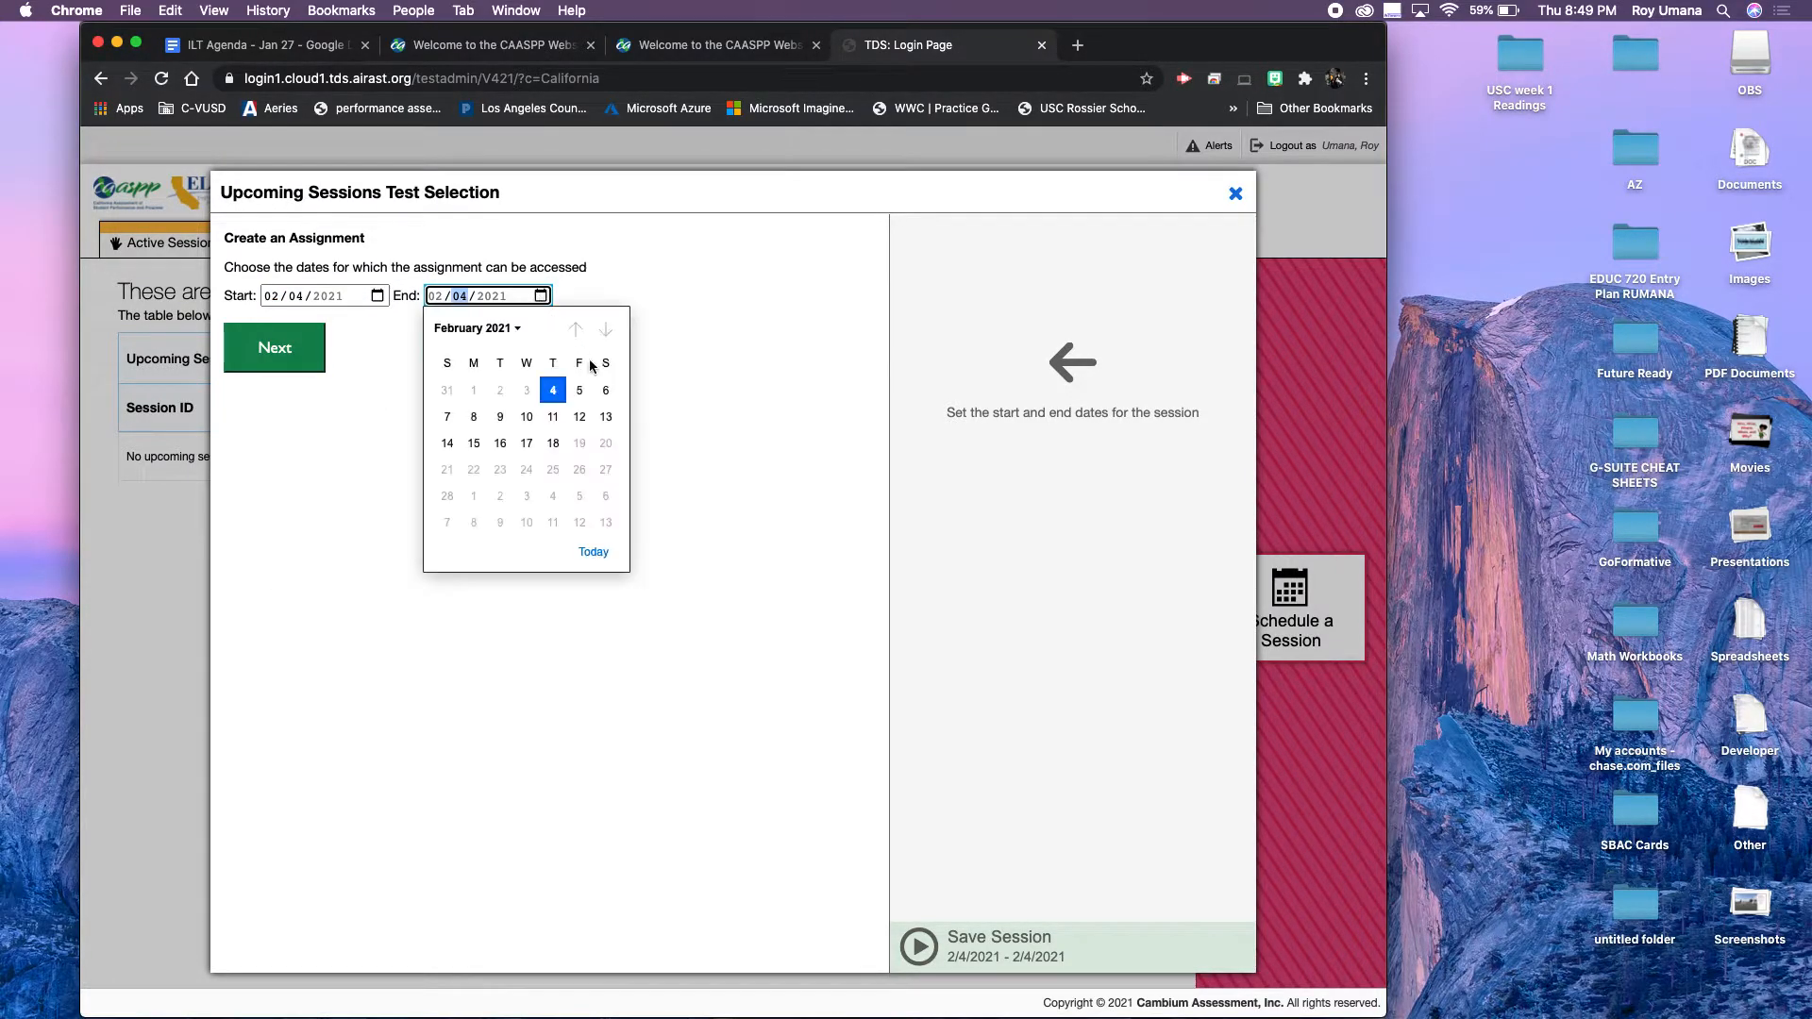
click(606, 418)
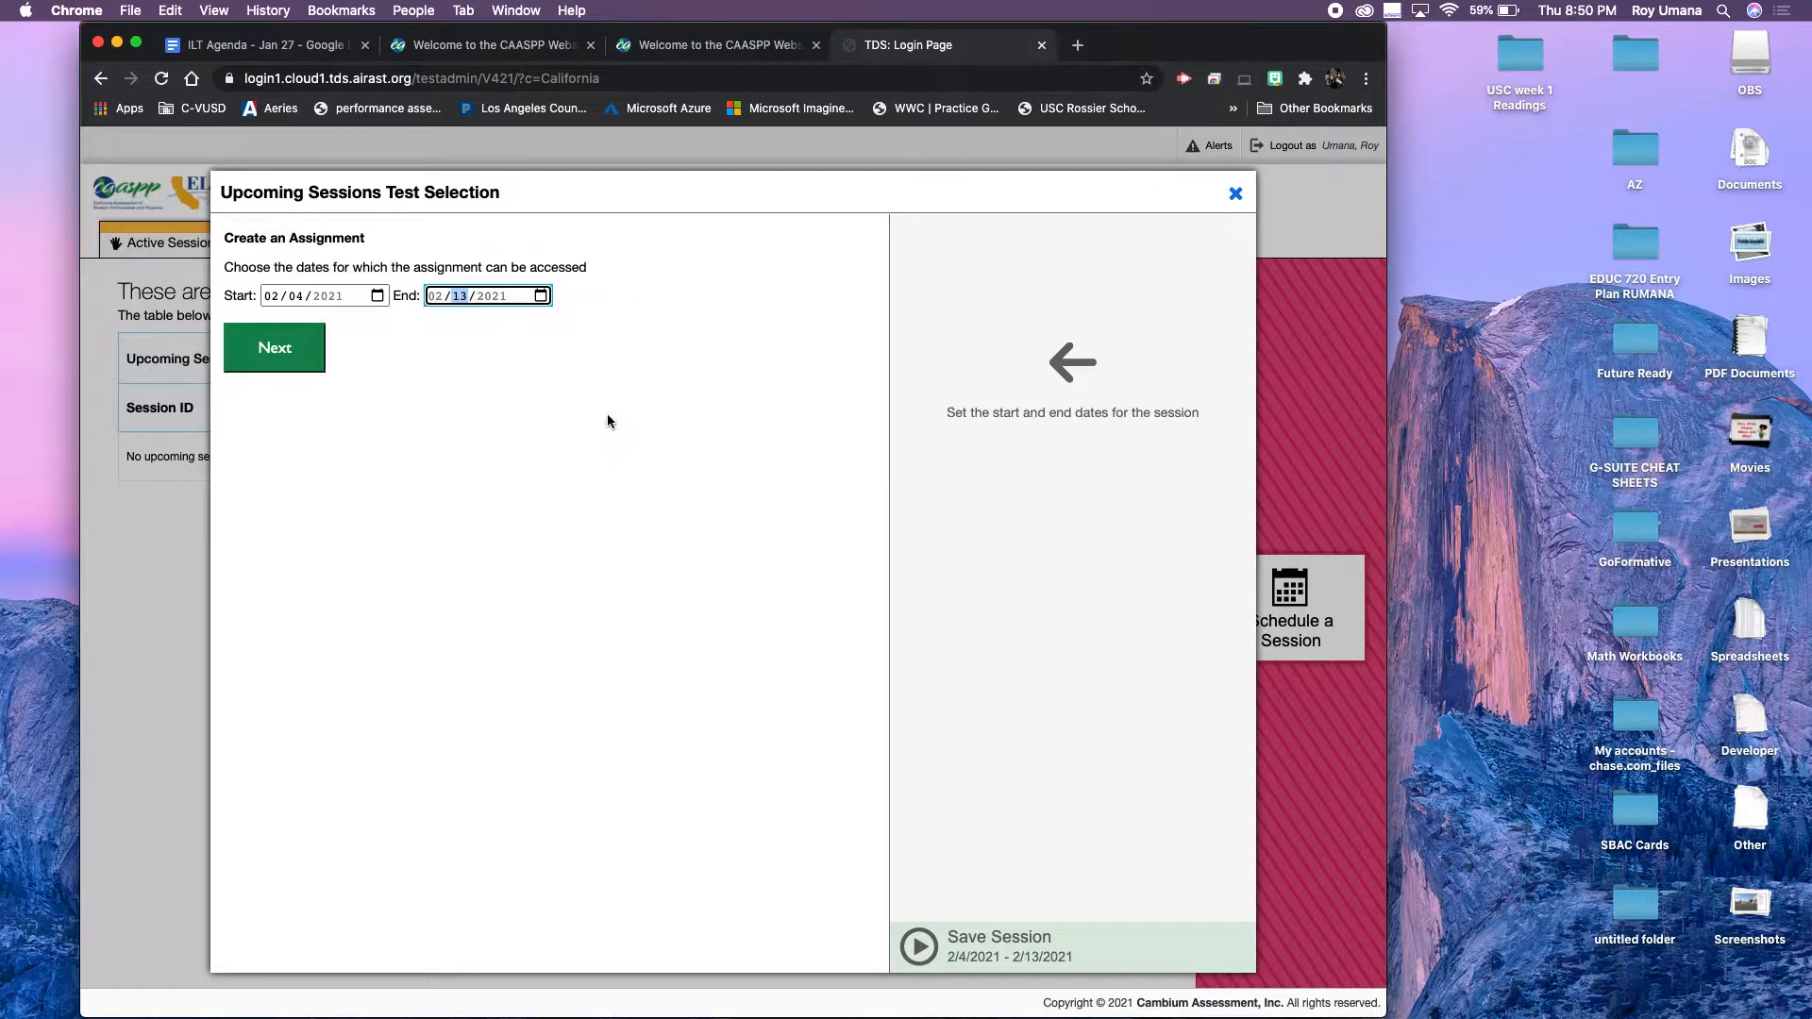
click(305, 363)
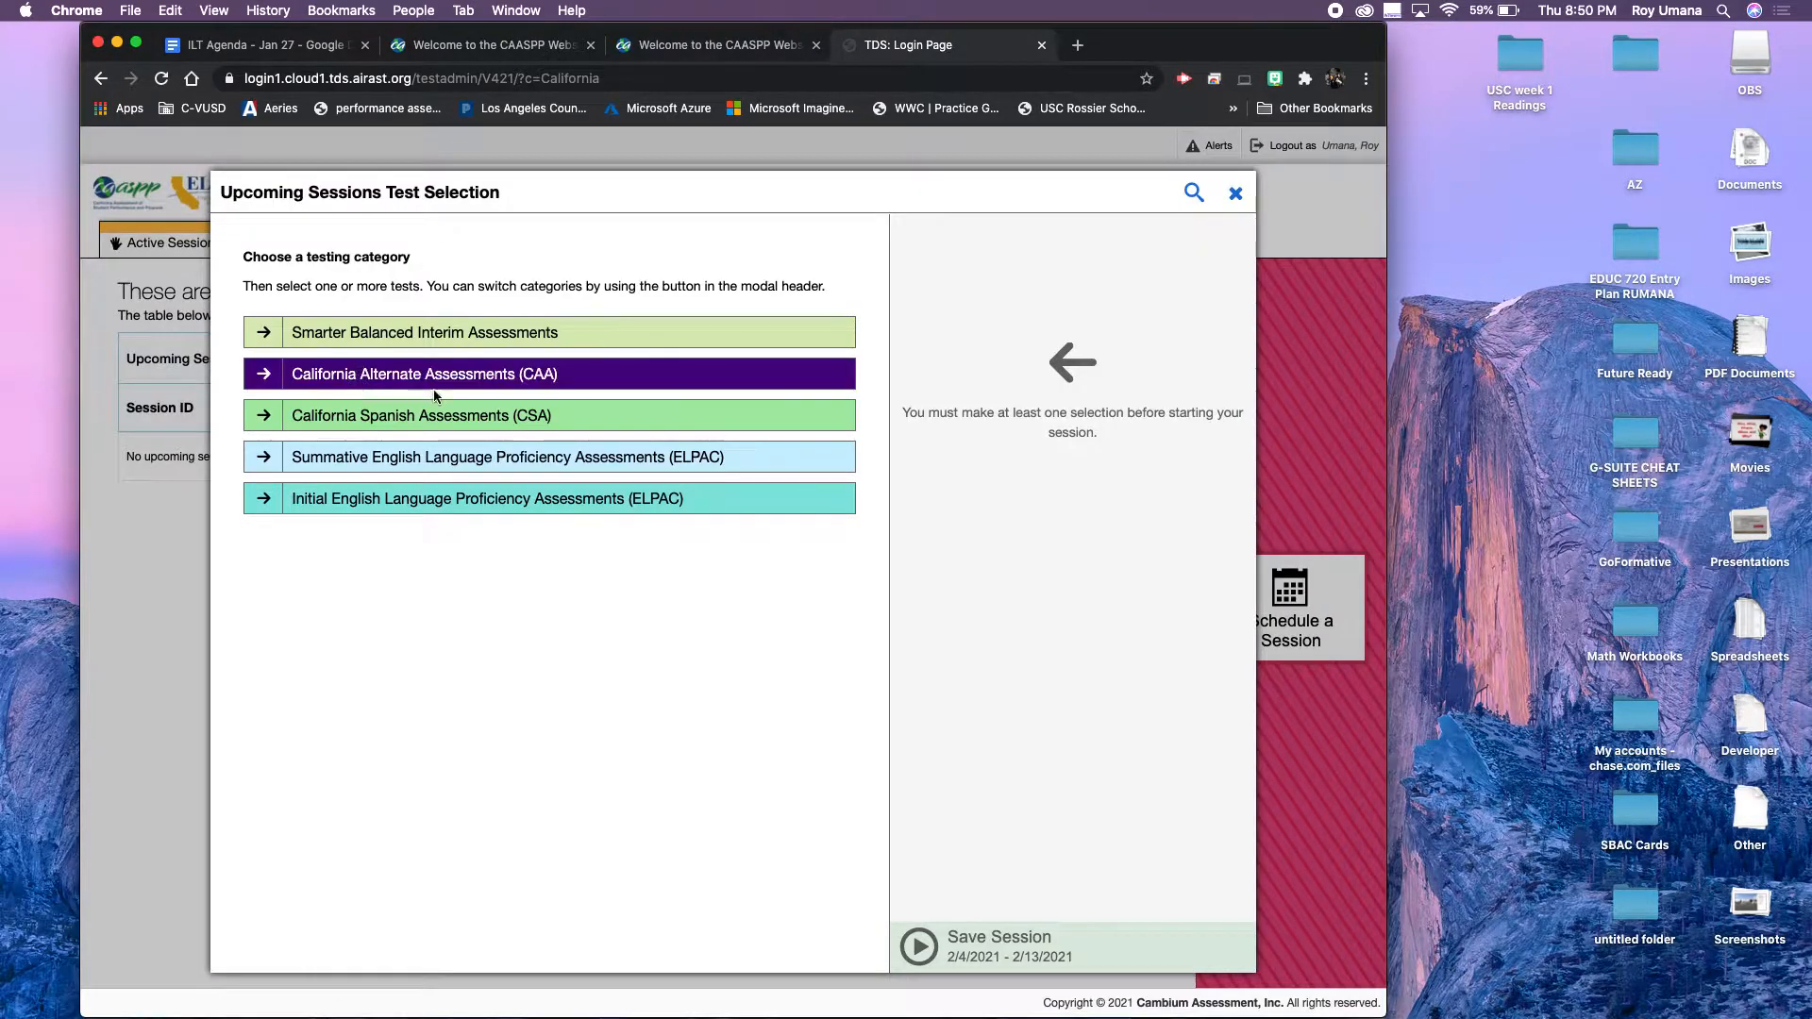
- Add High School ELA - Read Informational Texts (IAB) from the Smarter Balanced Interim Assessments and acknowledge the security reminder
click(268, 336)
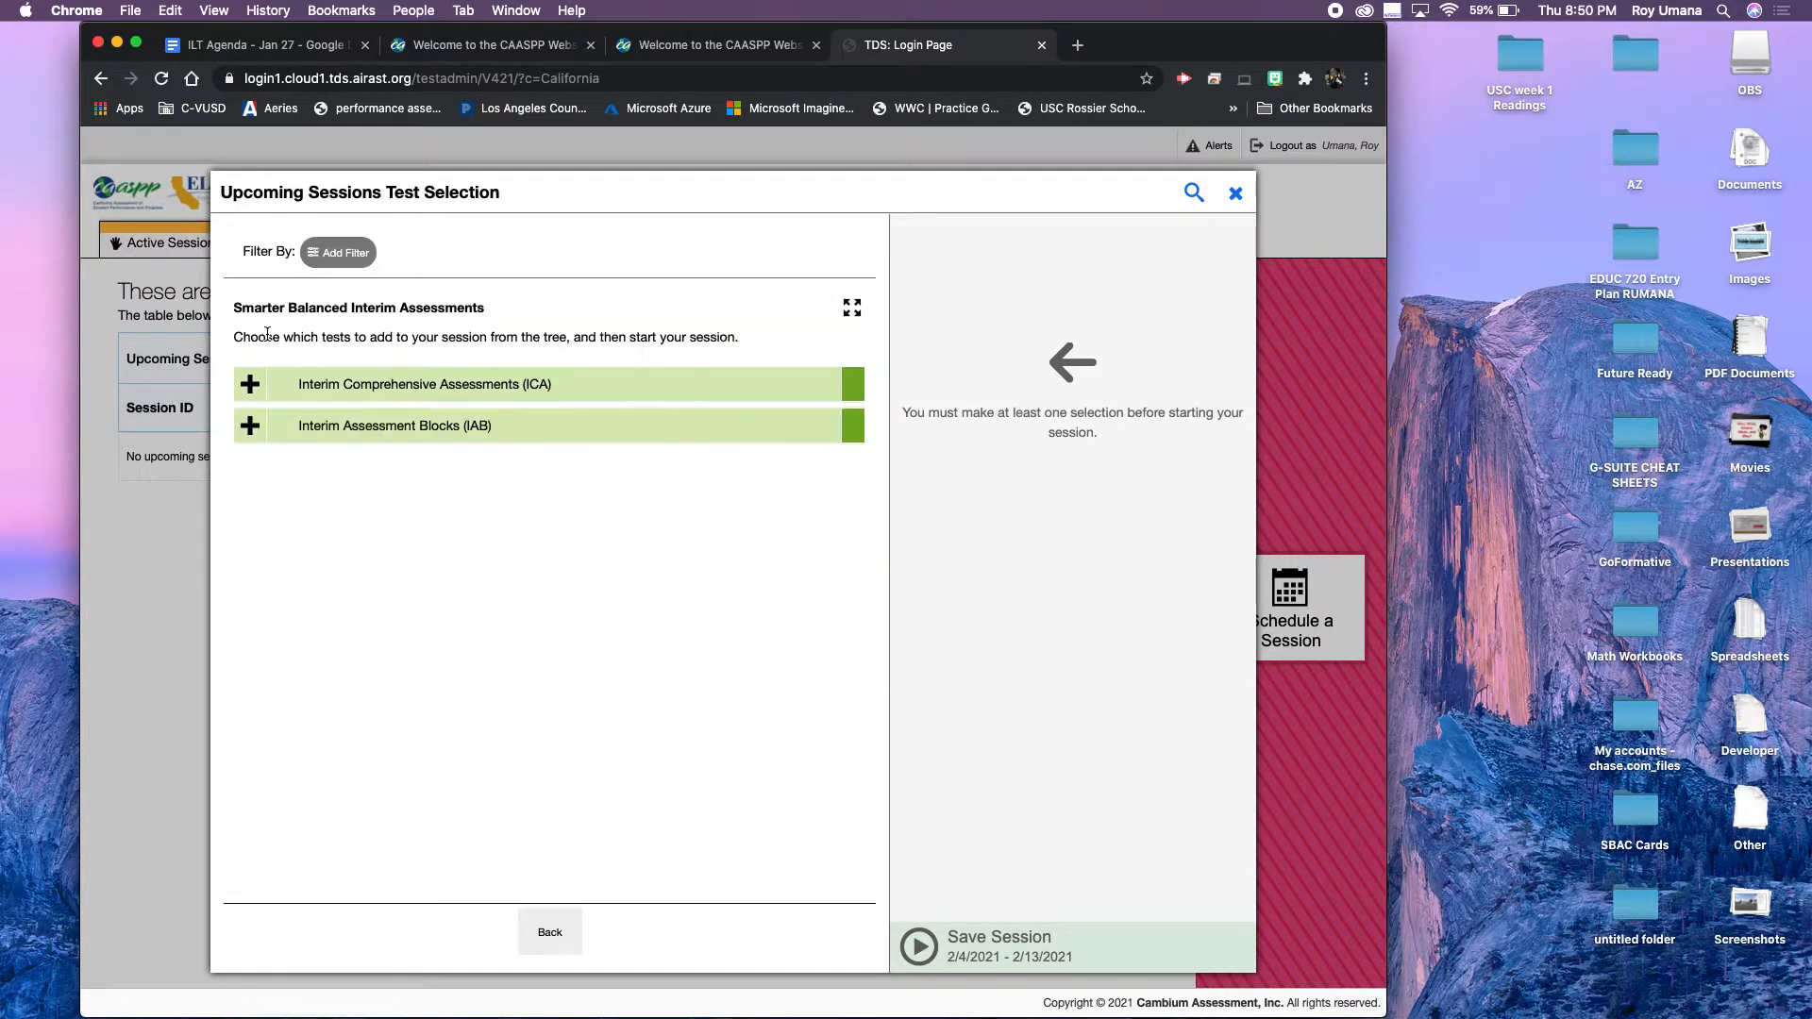
click(251, 426)
click(281, 467)
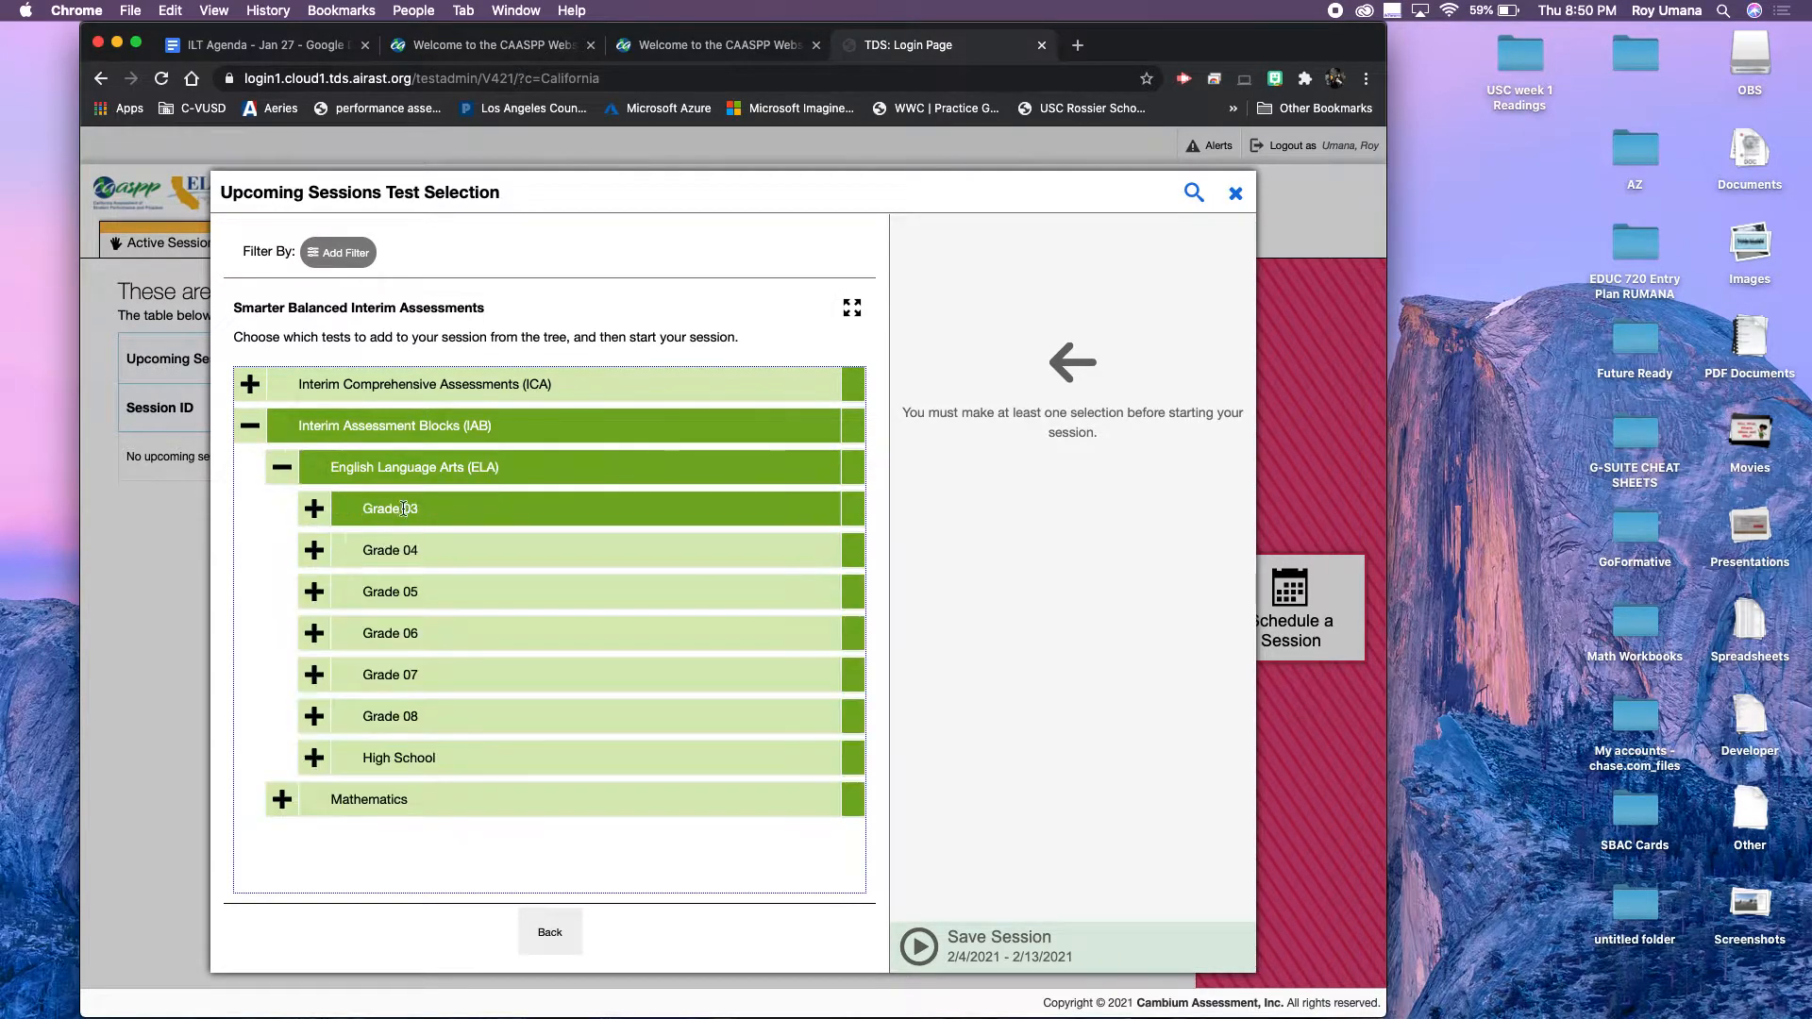
click(315, 760)
scroll(383, 746, down, 3)
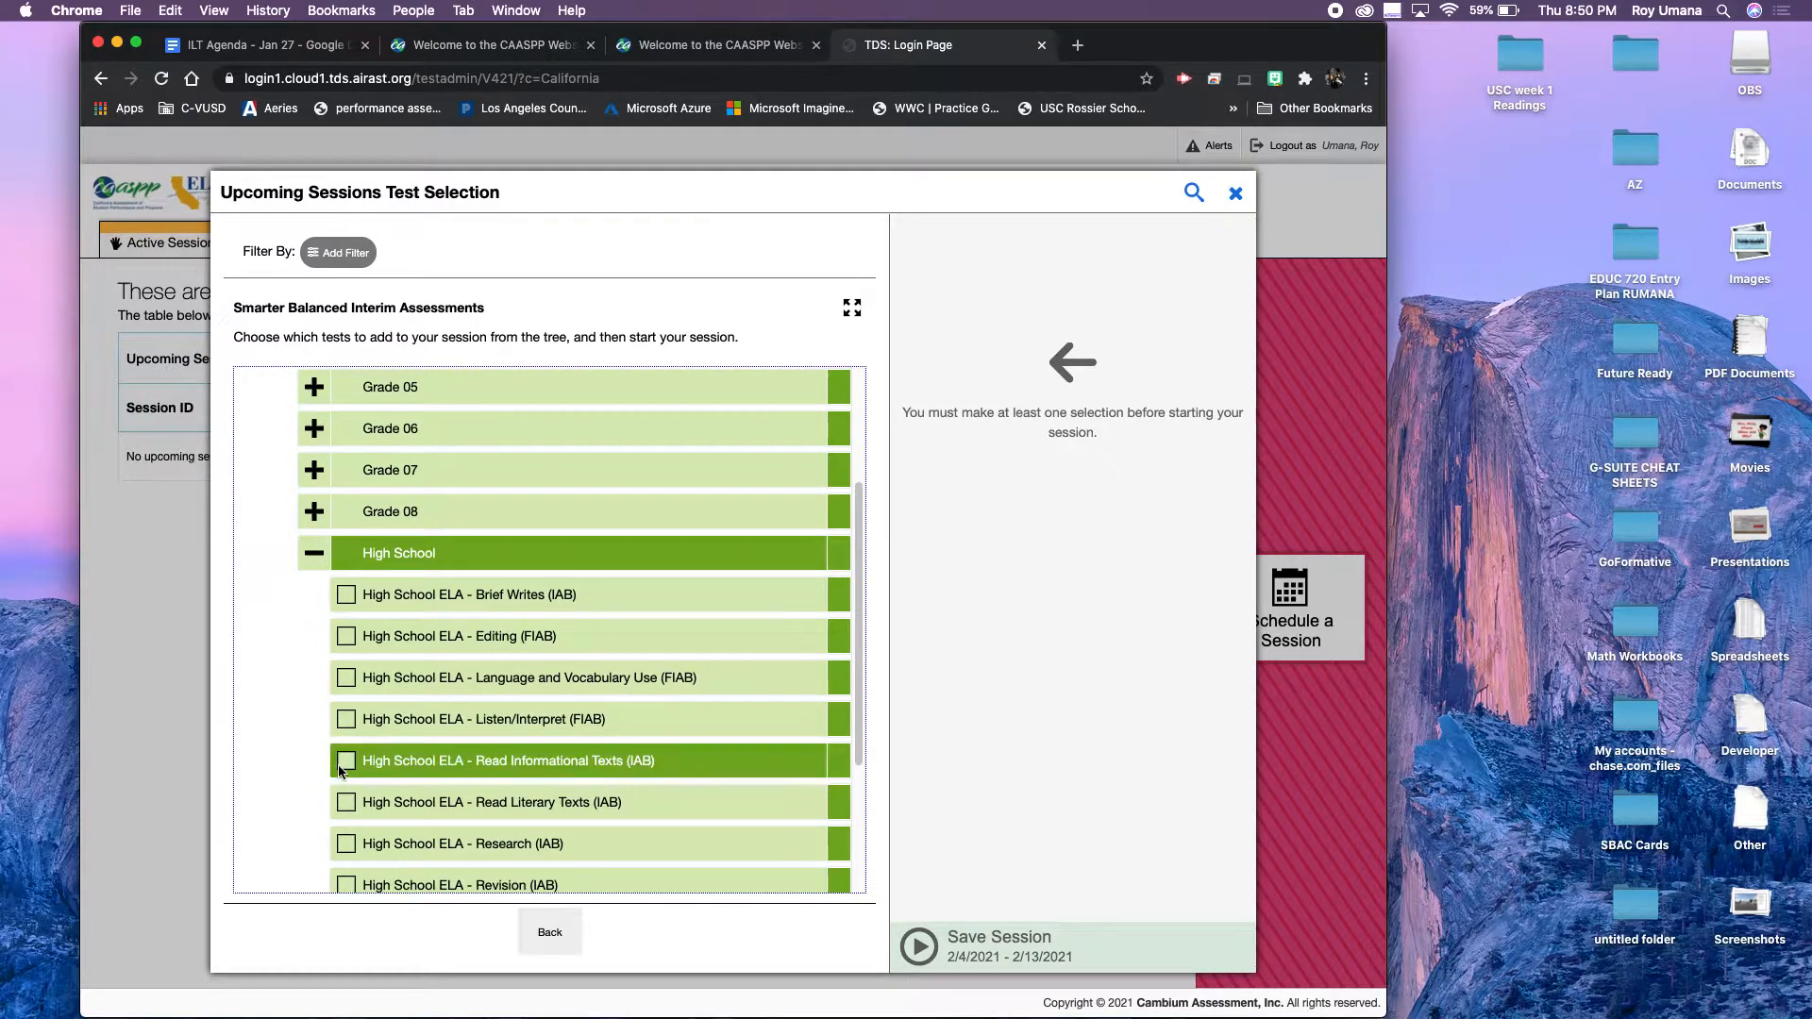
click(344, 765)
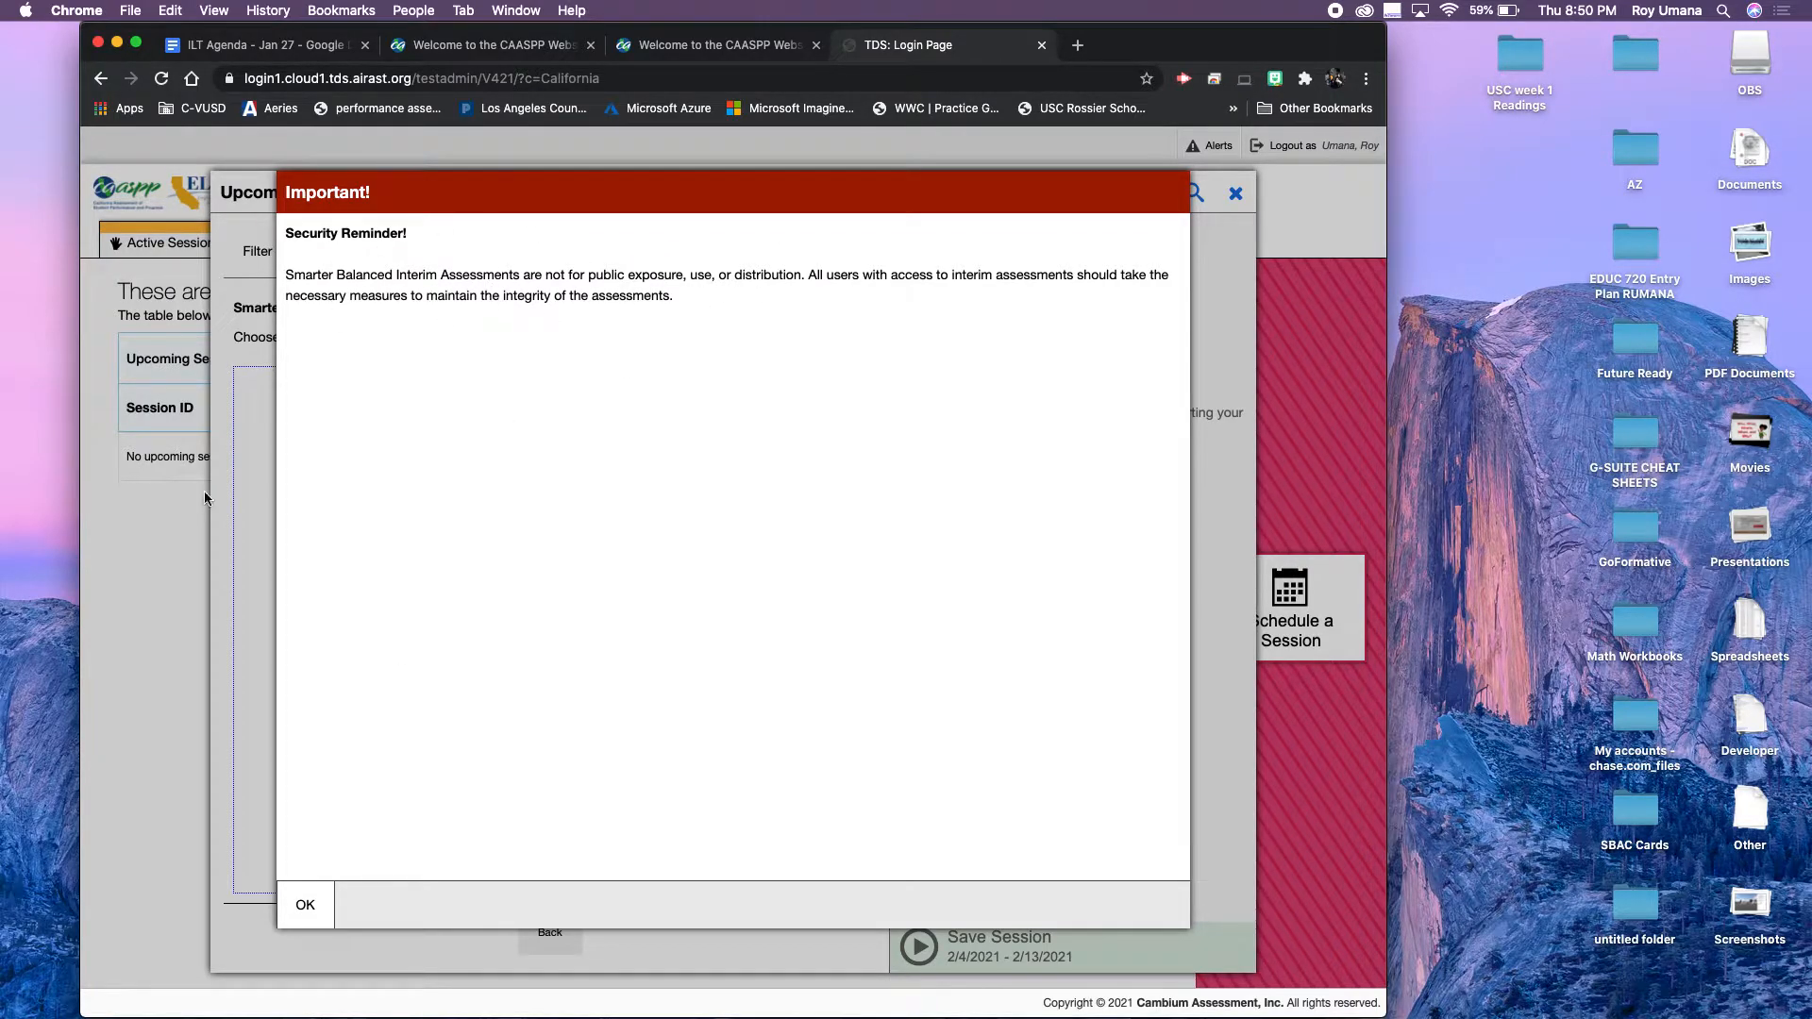
click(327, 897)
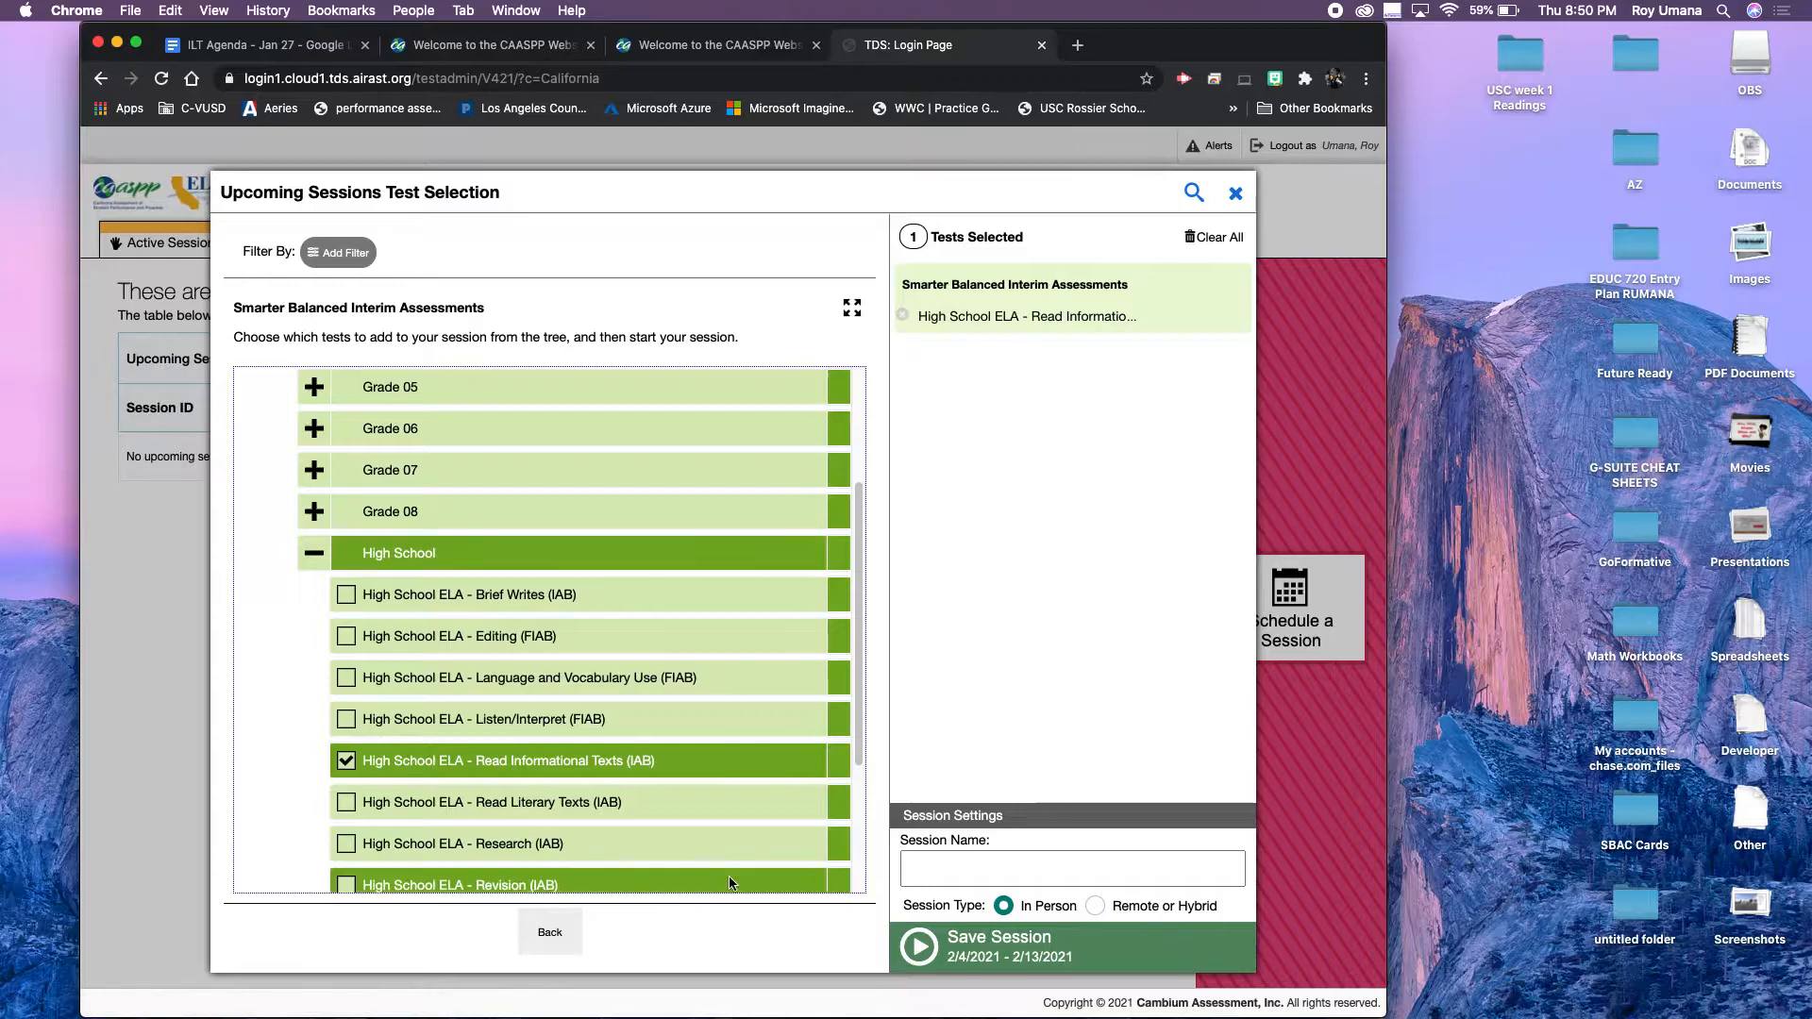
- Name the session "ELA Example 2", set its type to Remote or Hybrid, and save it
click(1002, 878)
text(ELA)
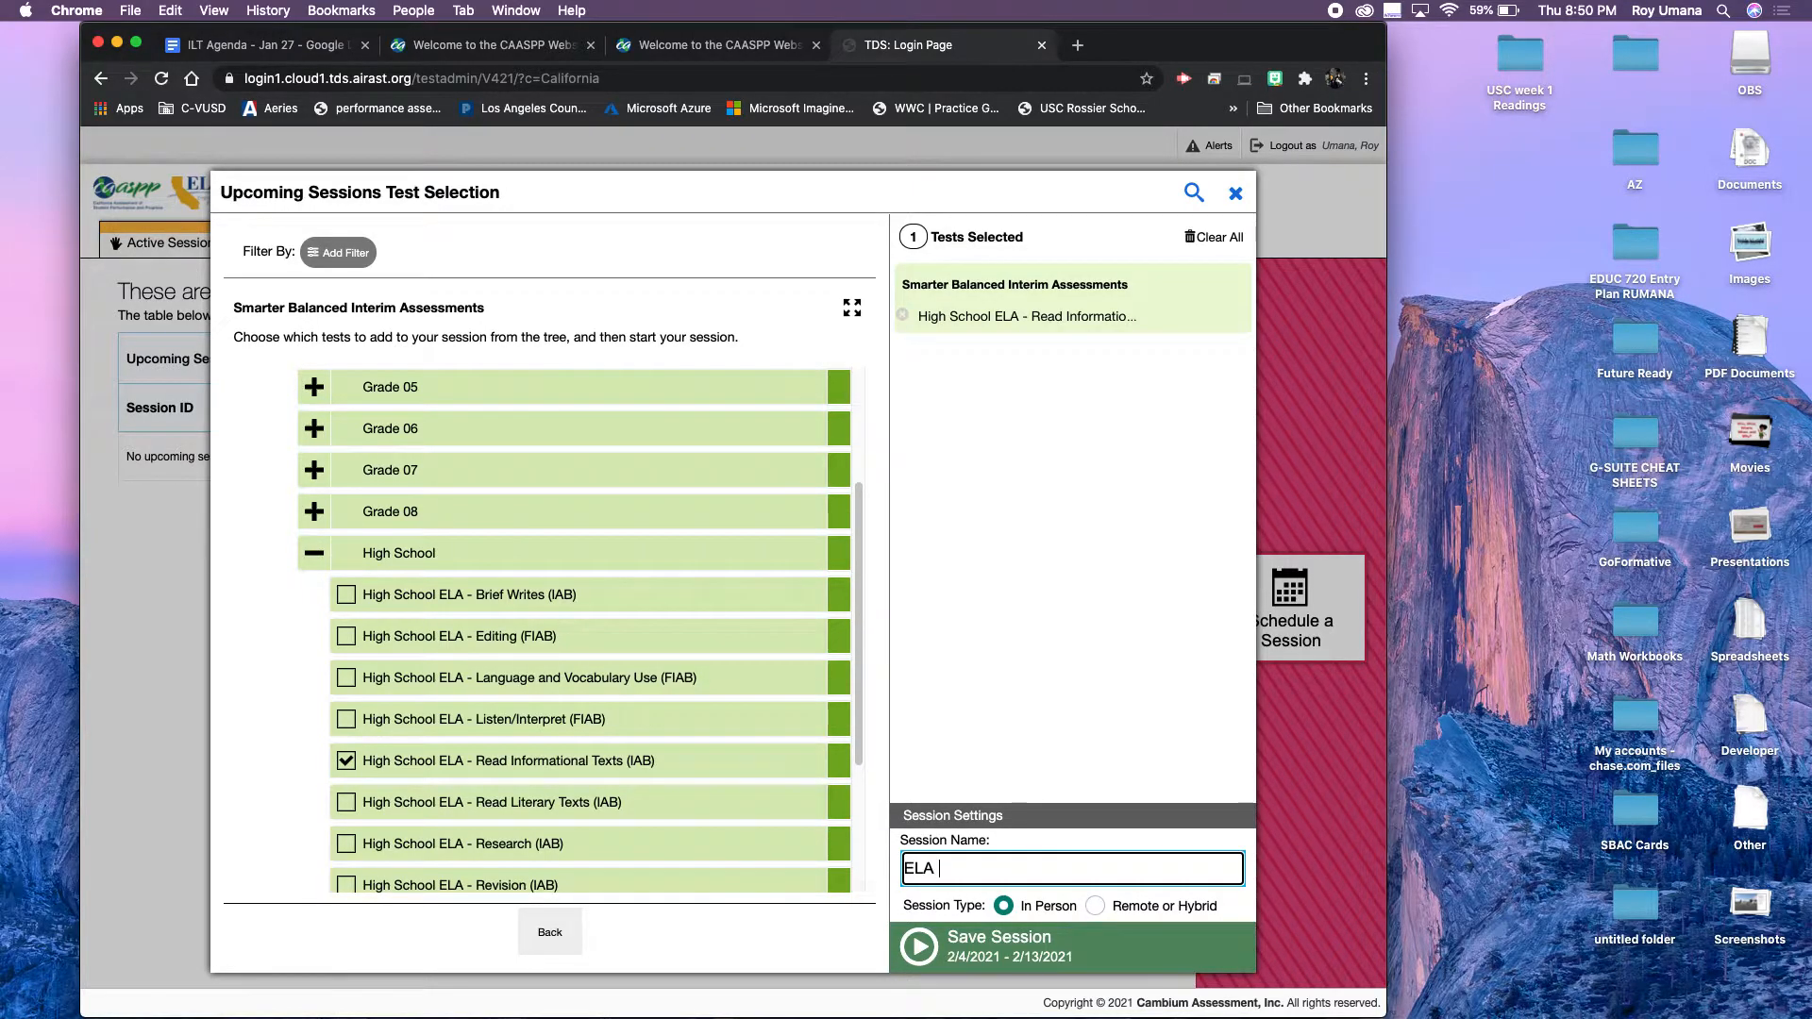
text( Example 2)
click(1095, 906)
click(952, 939)
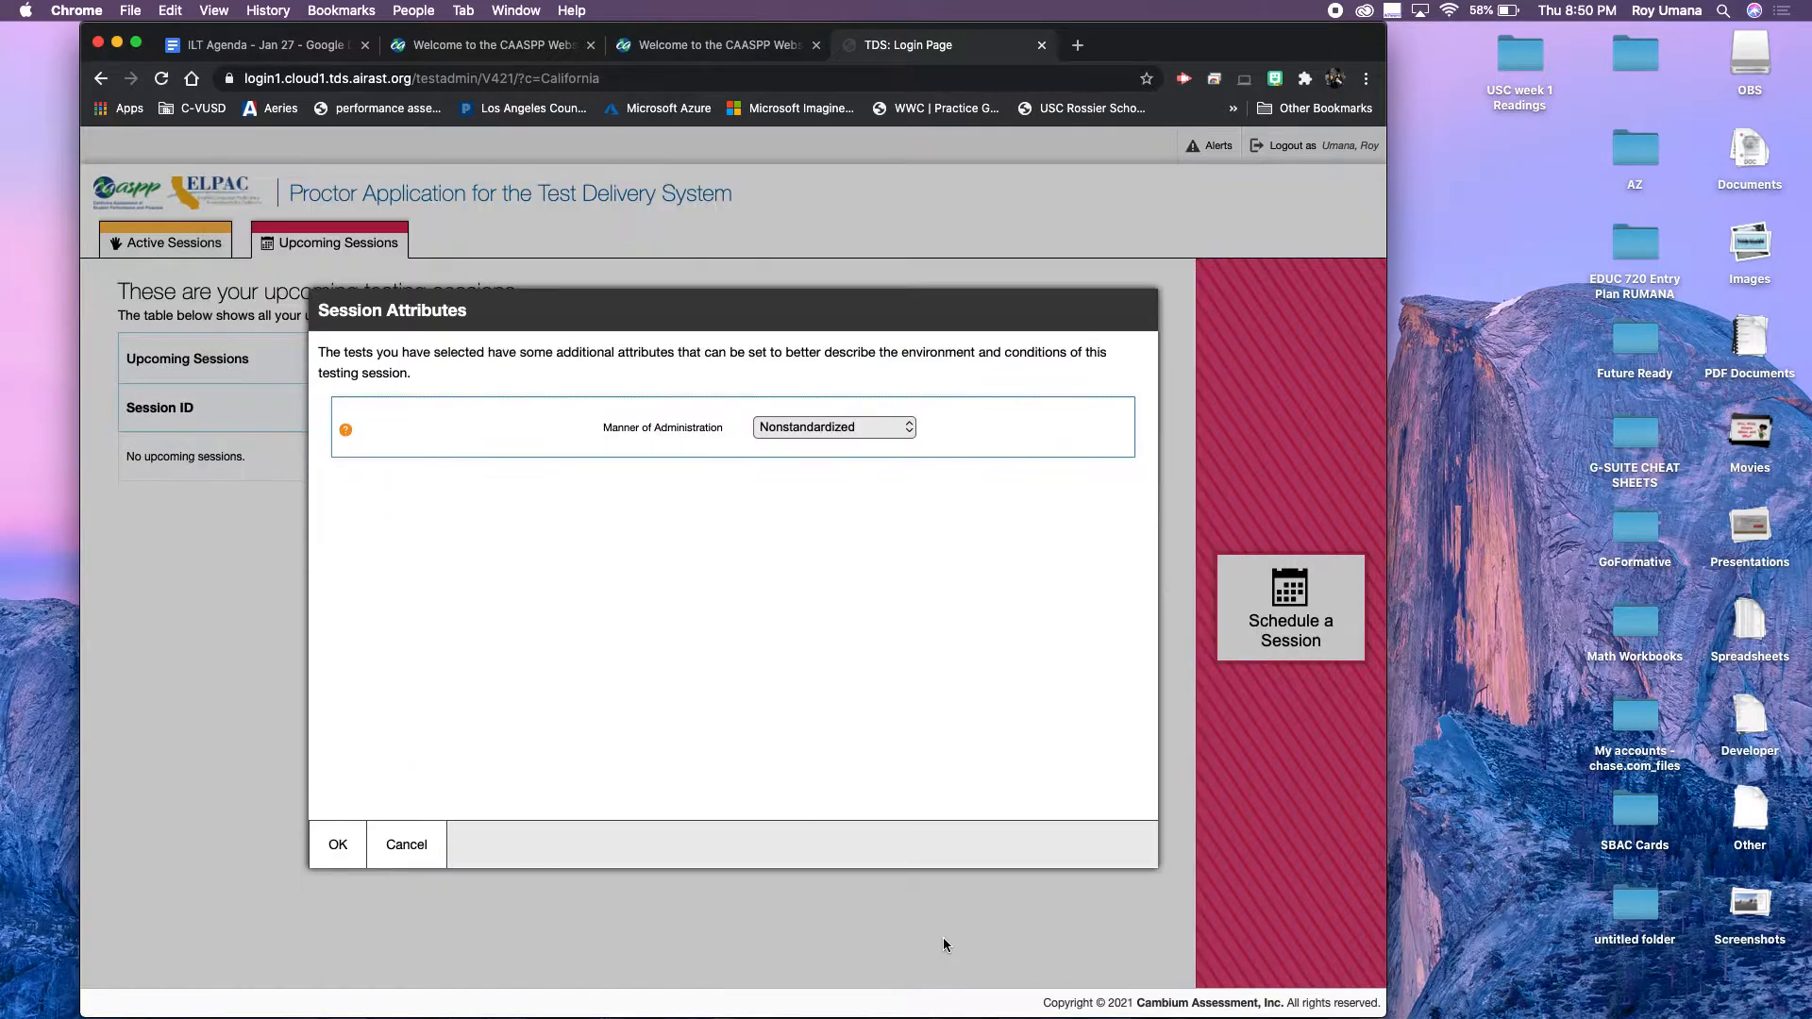
- Set the session's Manner of Administration to Standardized/Benchmark and confirm the attributes
click(829, 427)
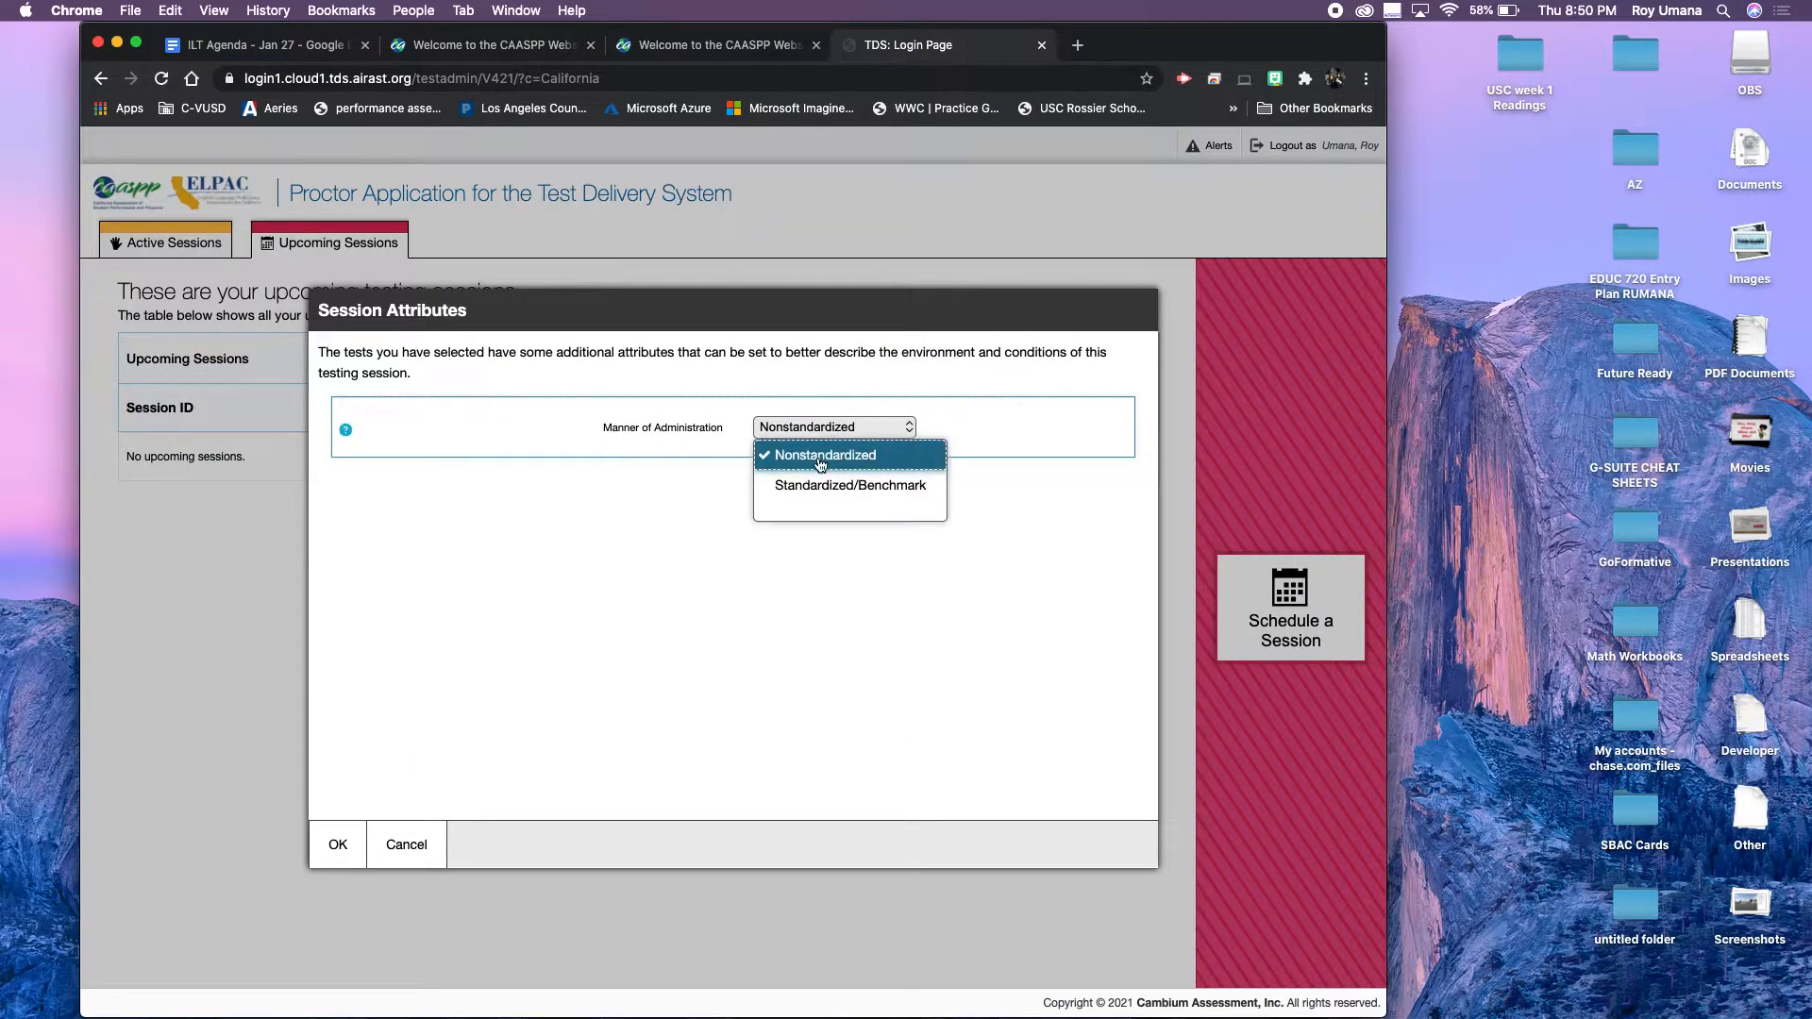
click(818, 486)
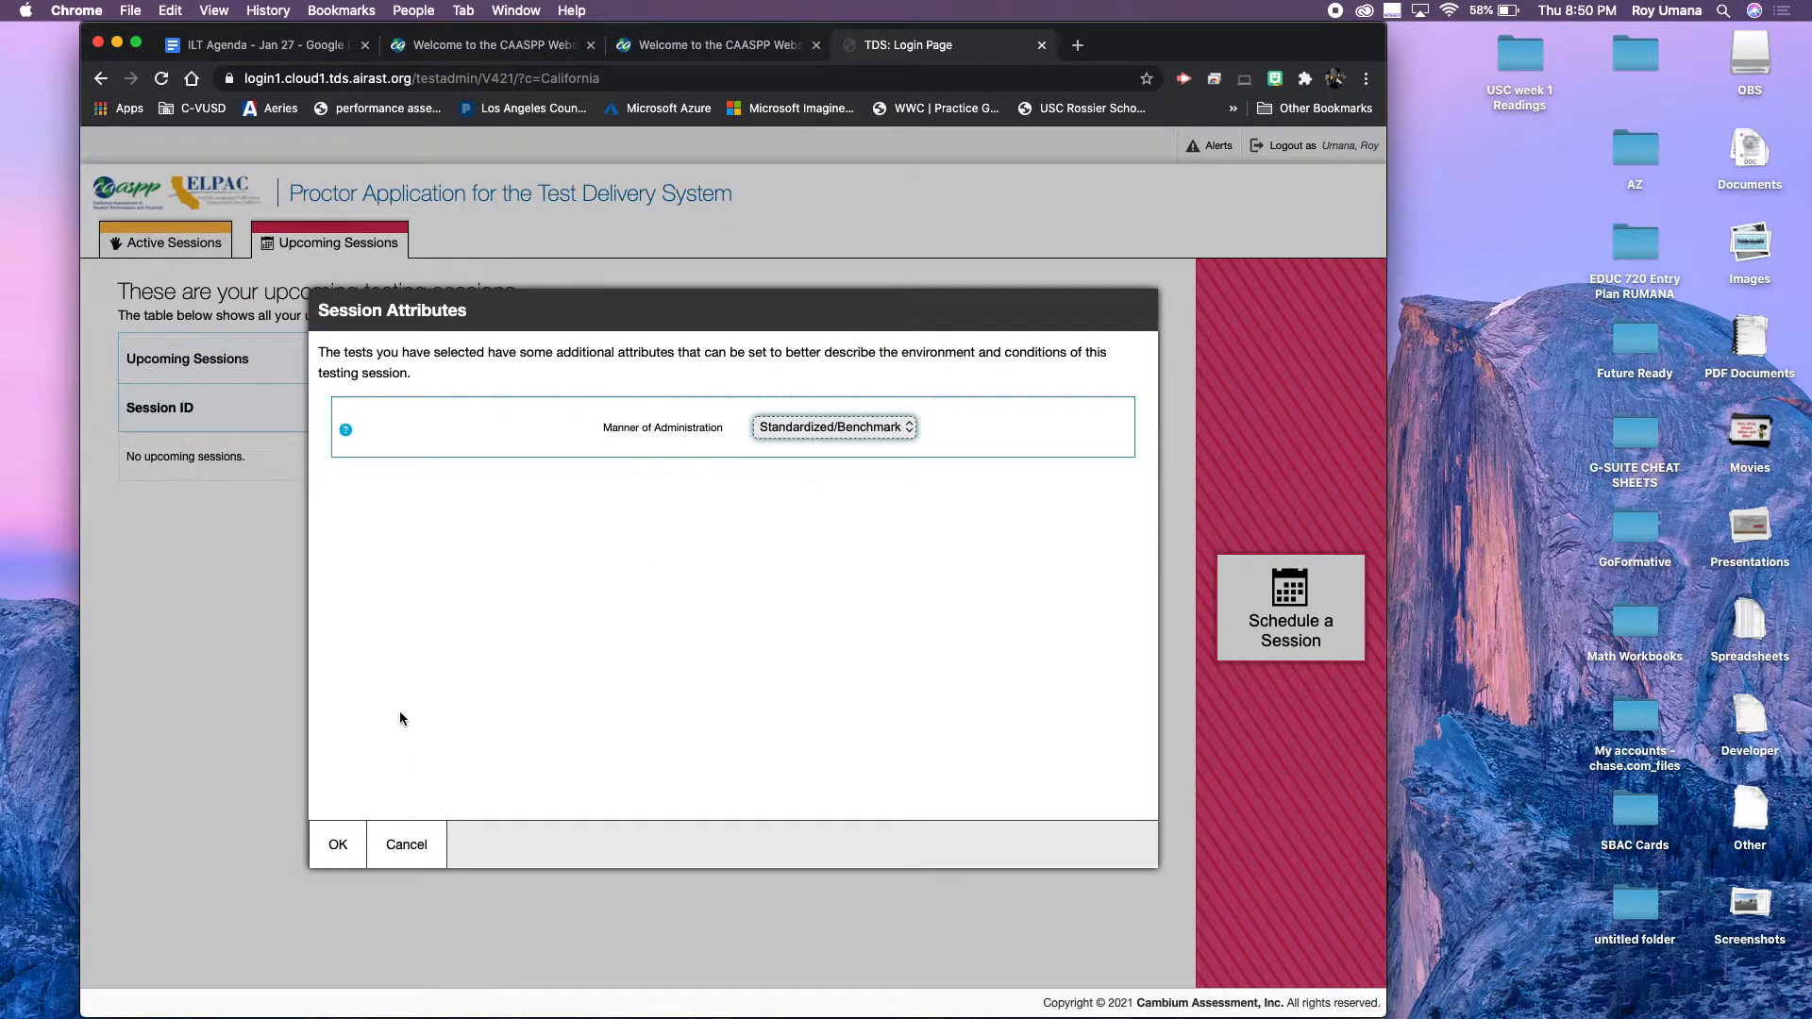
click(335, 849)
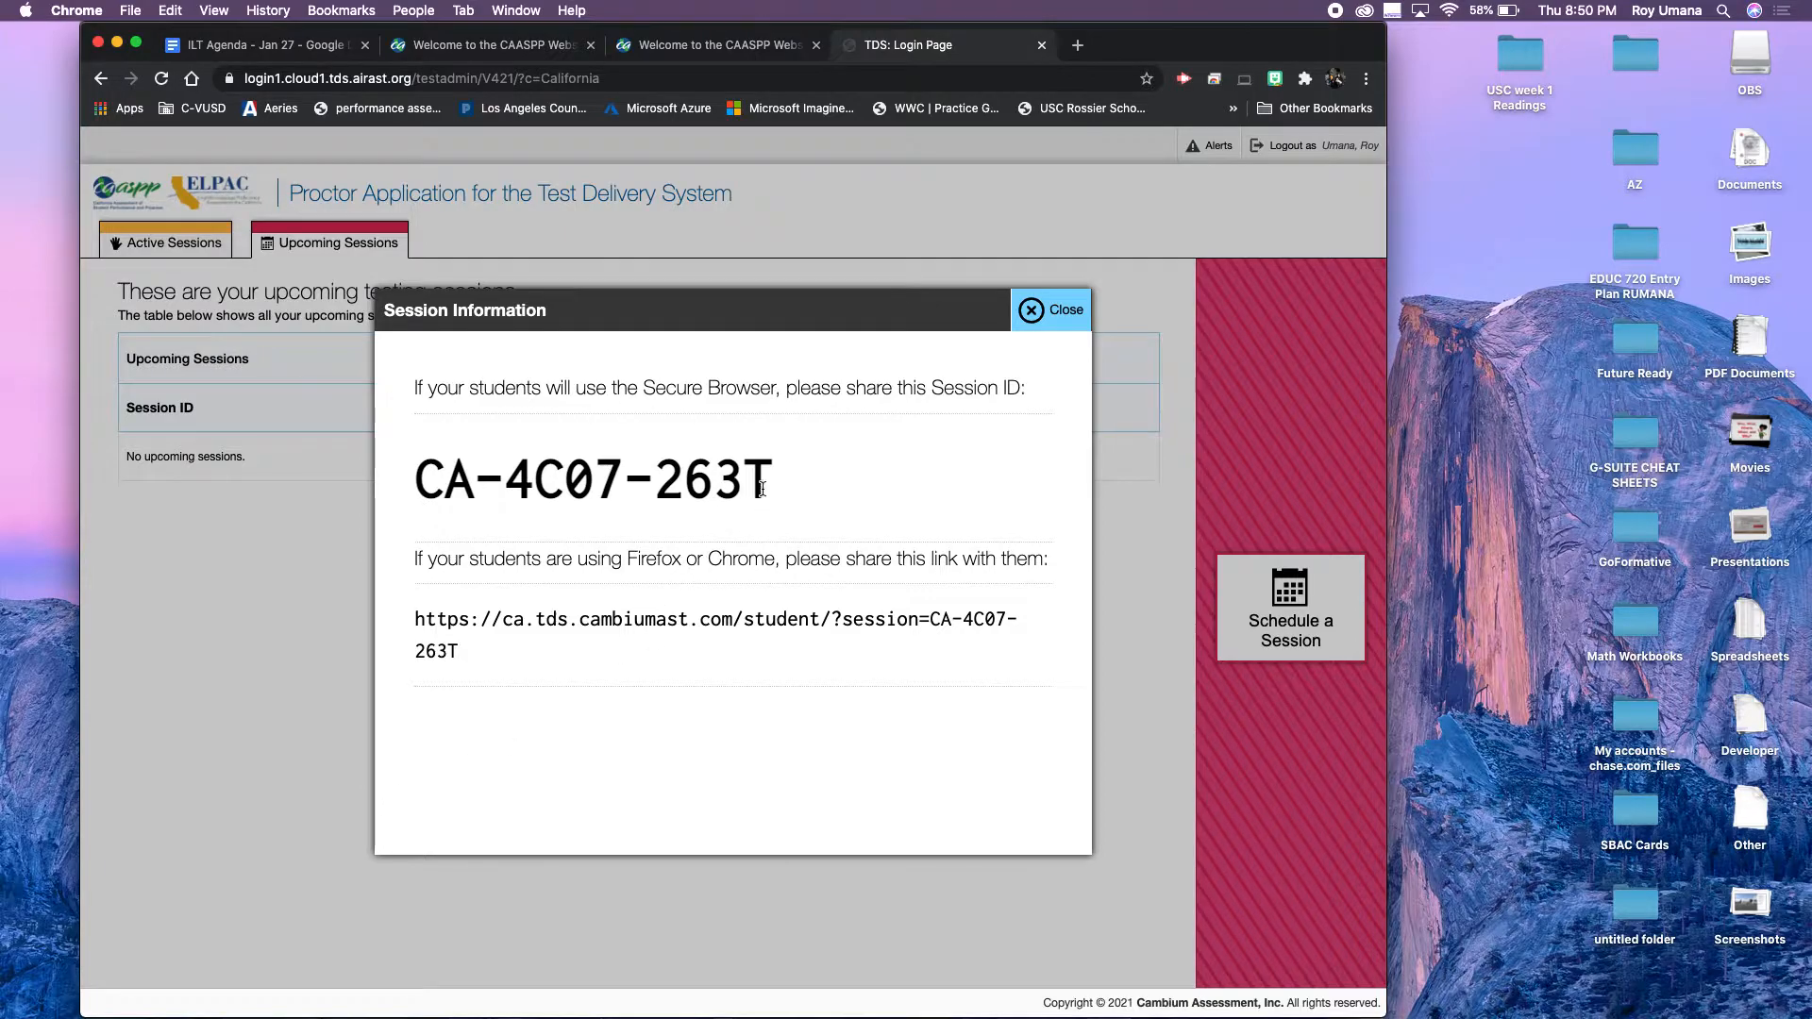
- Highlight the session ID and the student link in the session information, and close it
drag(770, 484, 405, 486)
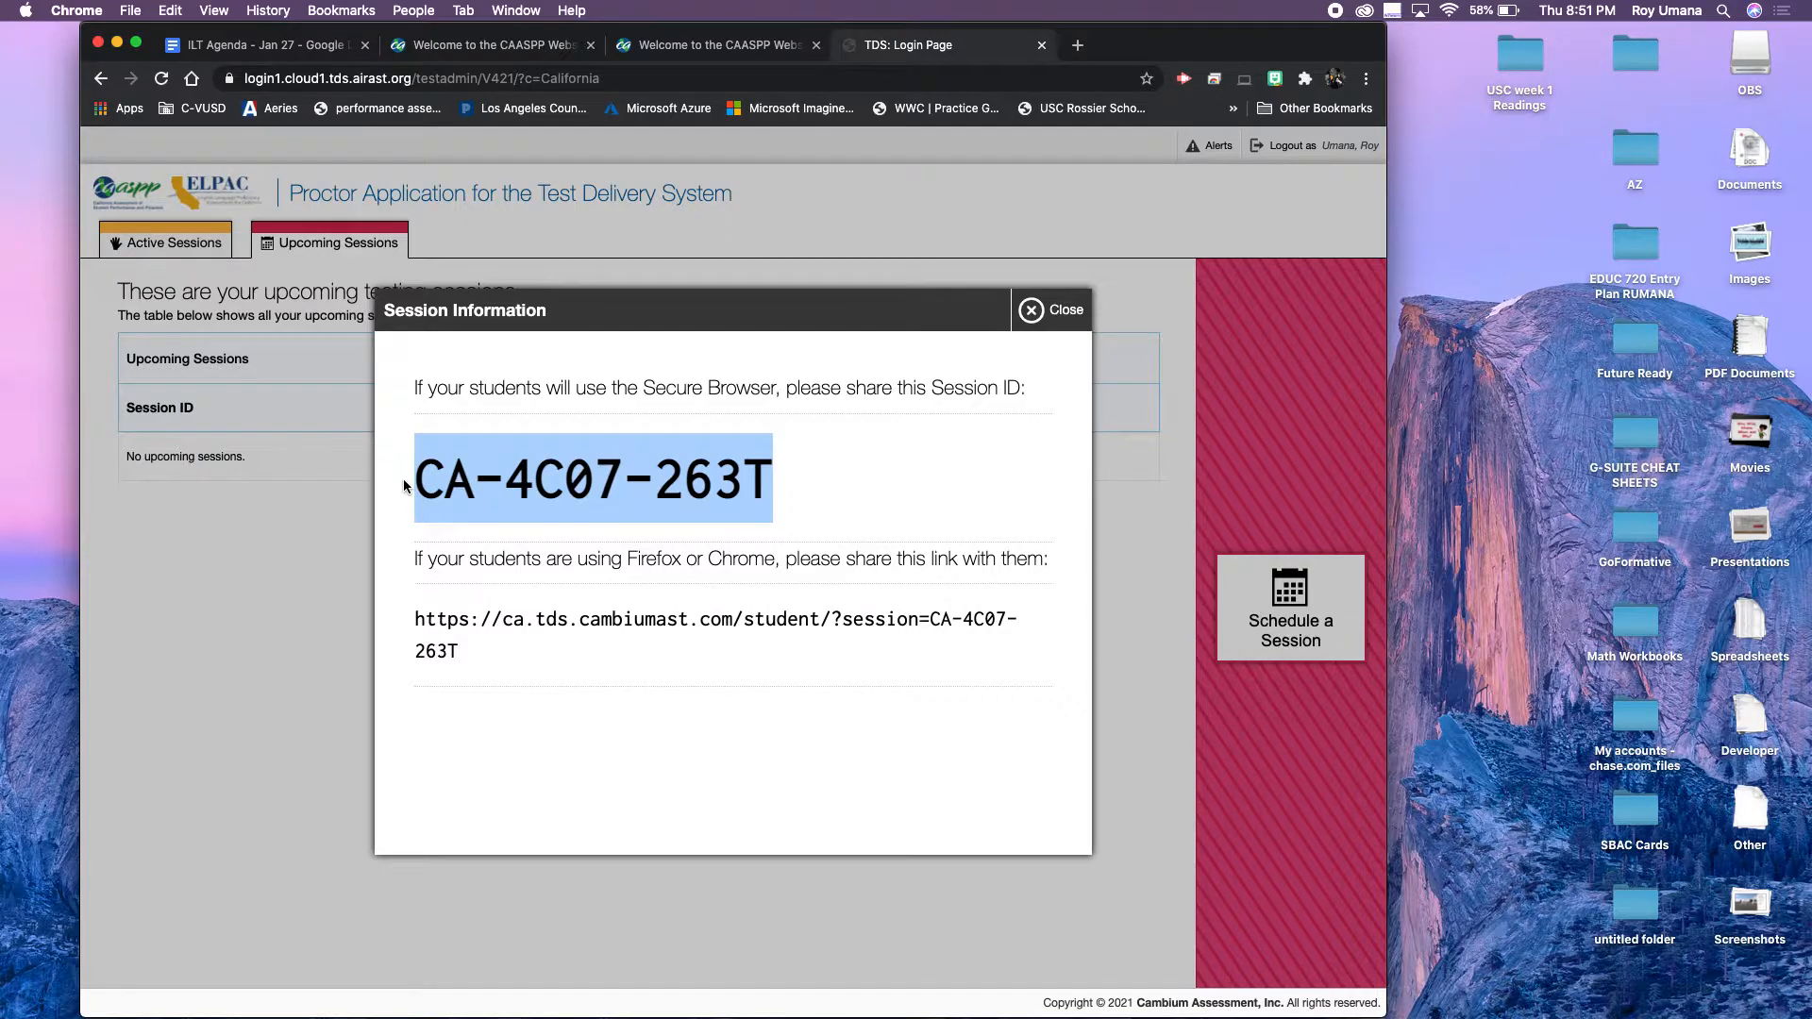
drag(459, 654, 415, 624)
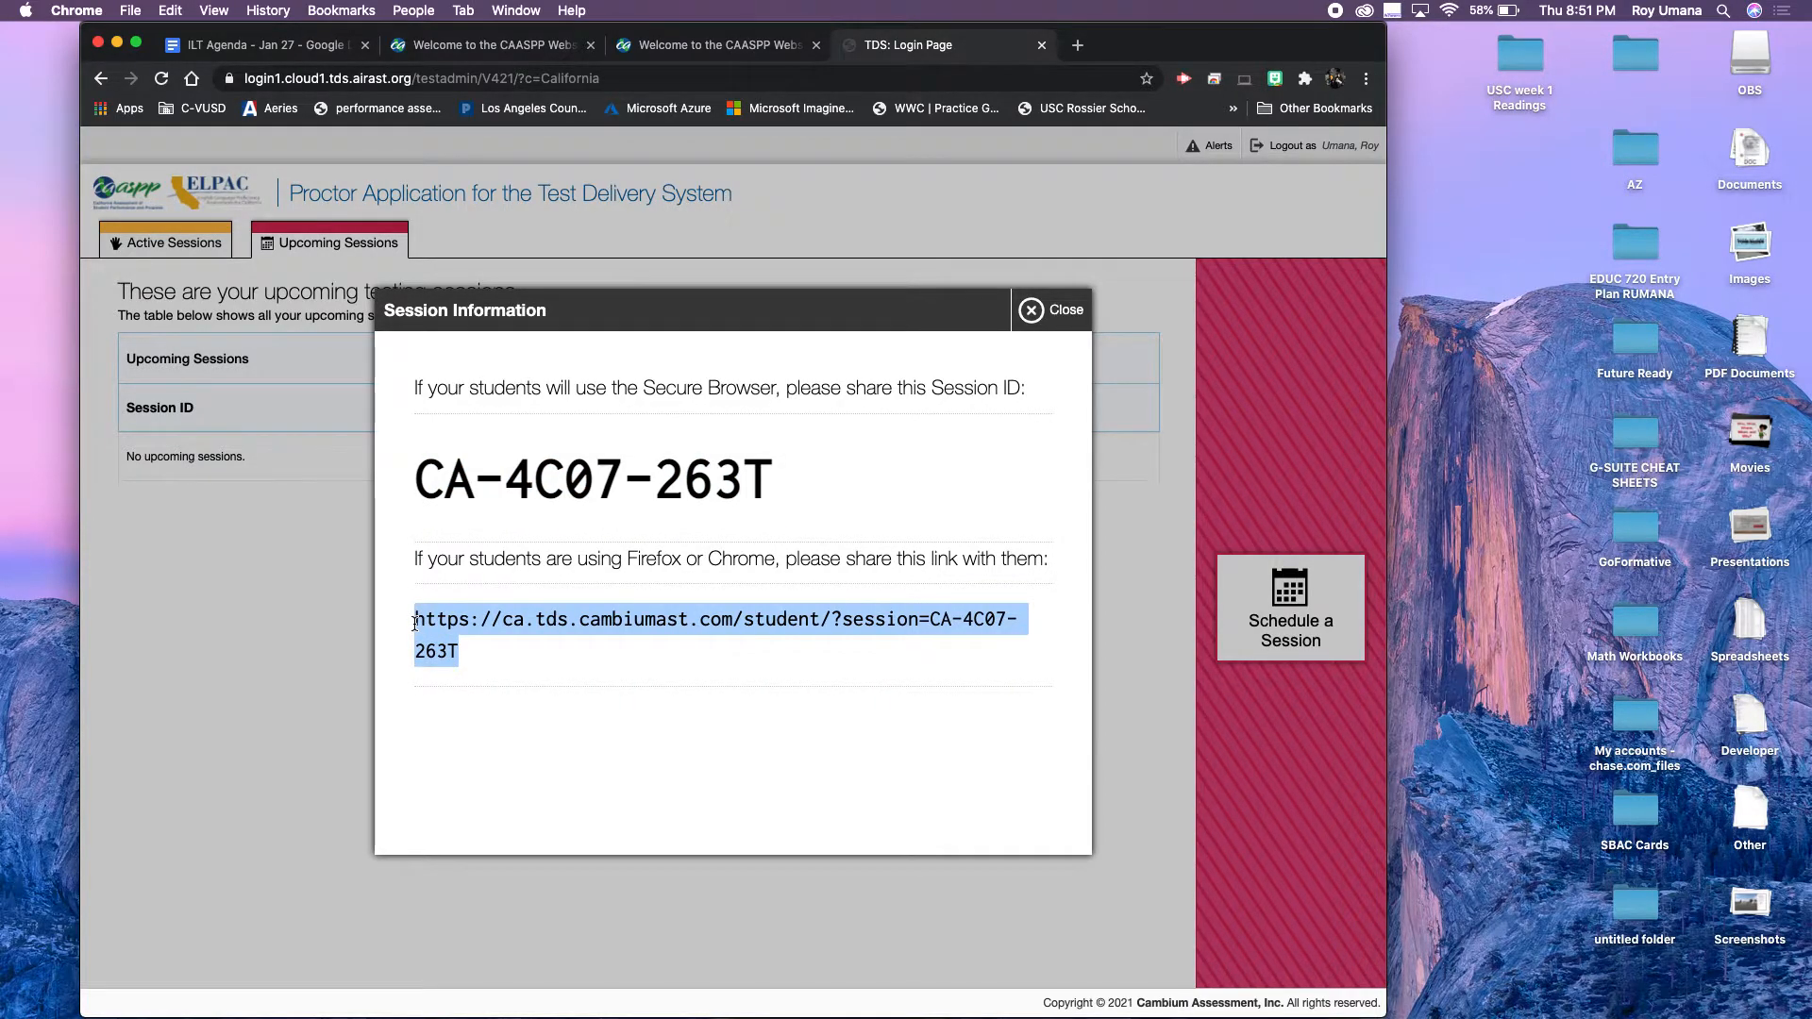
triple_click(559, 477)
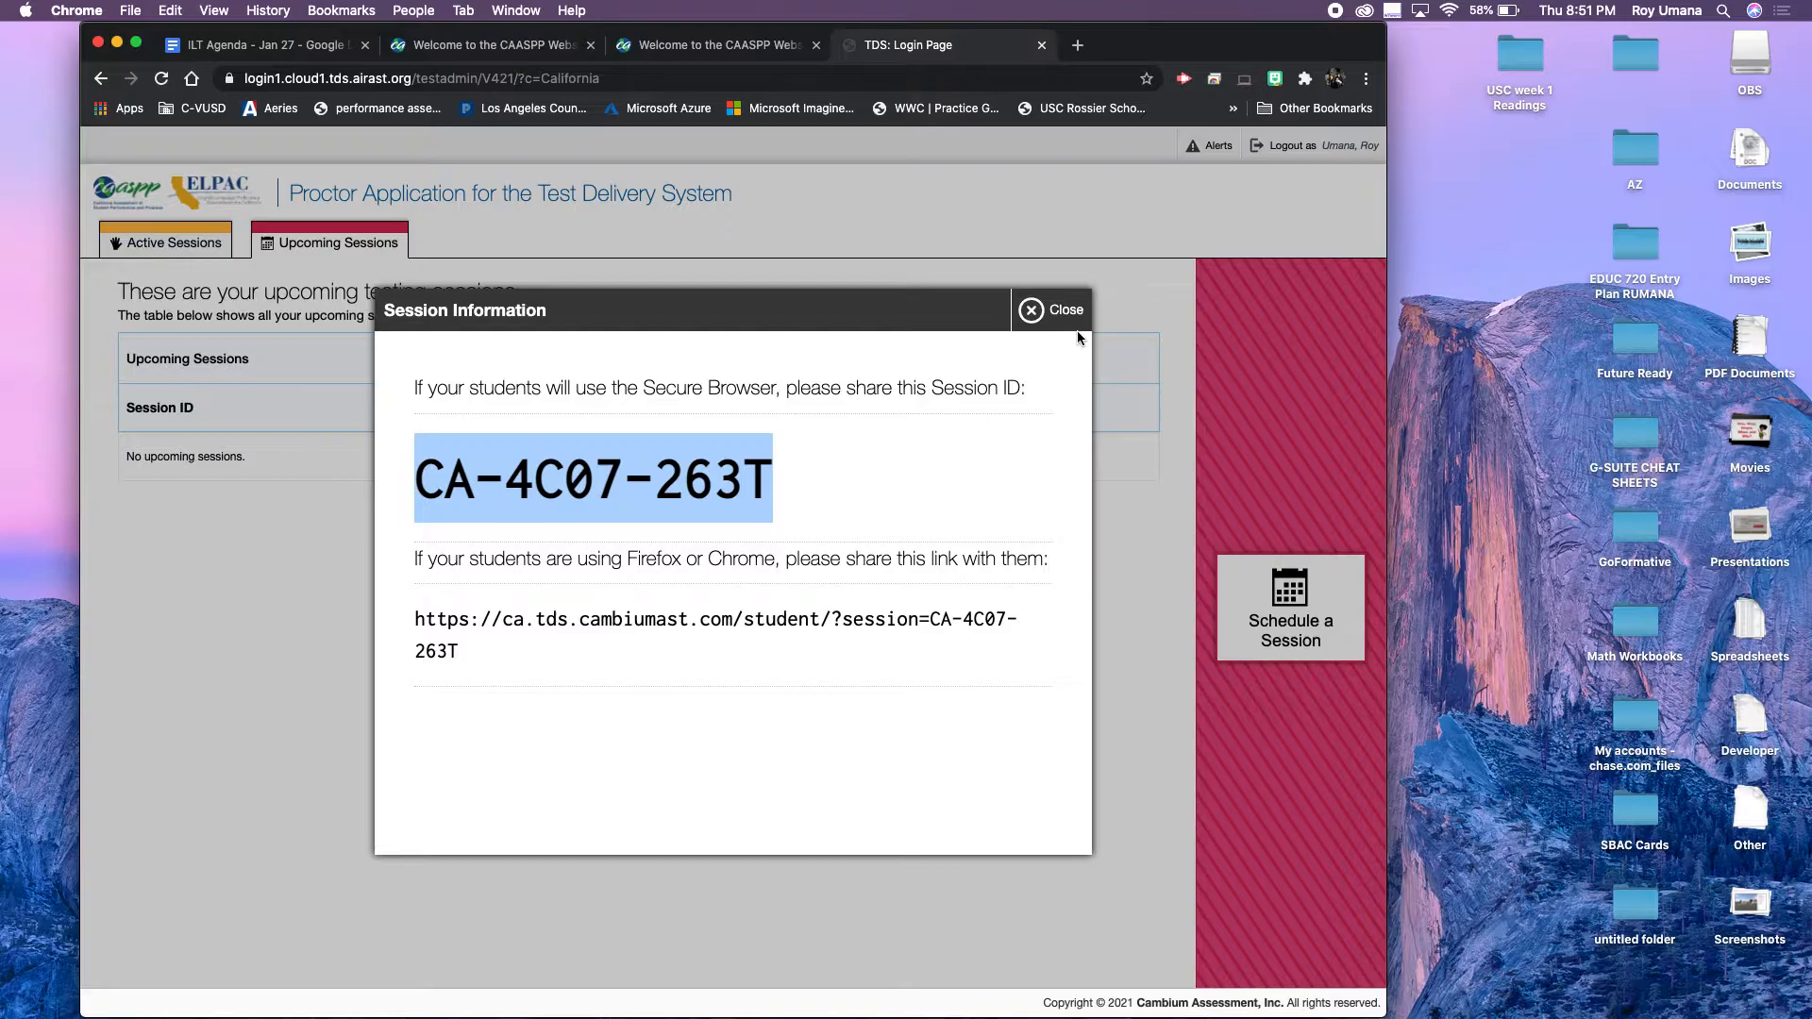
click(1049, 325)
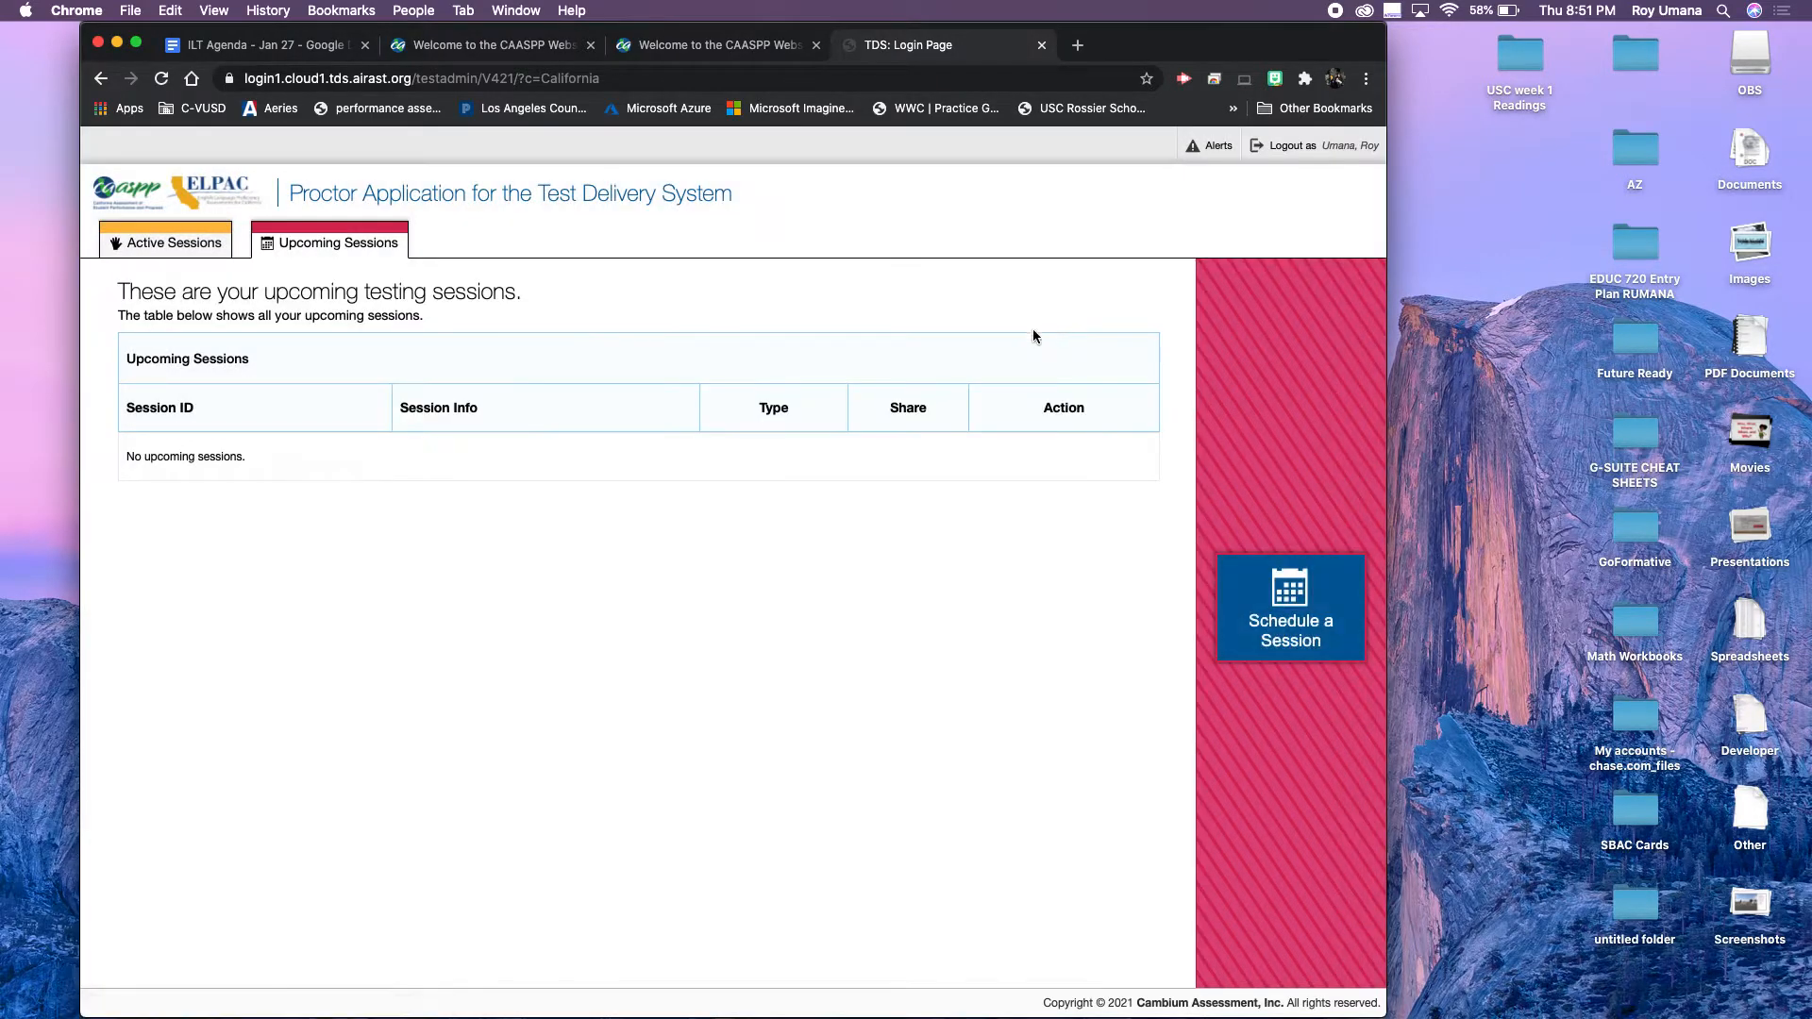
- Join the ELA Example 2 session from the active sessions after highlighting its session ID
click(171, 244)
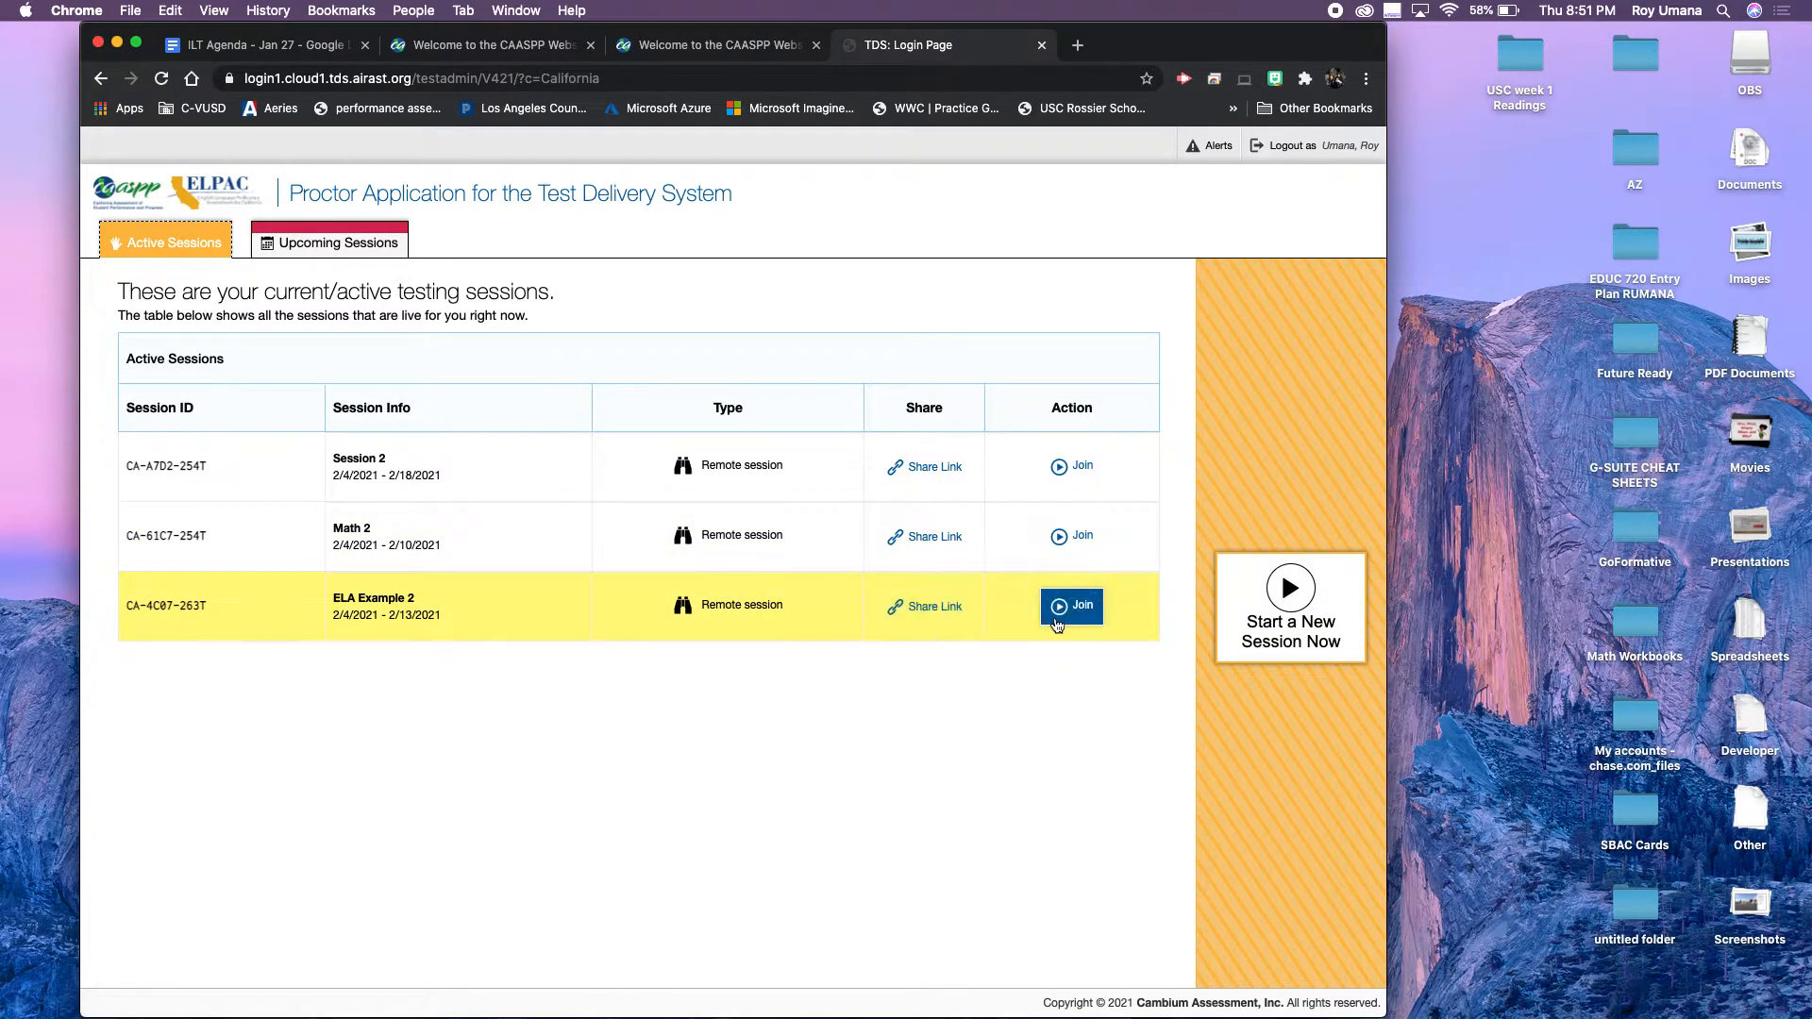
triple_click(176, 606)
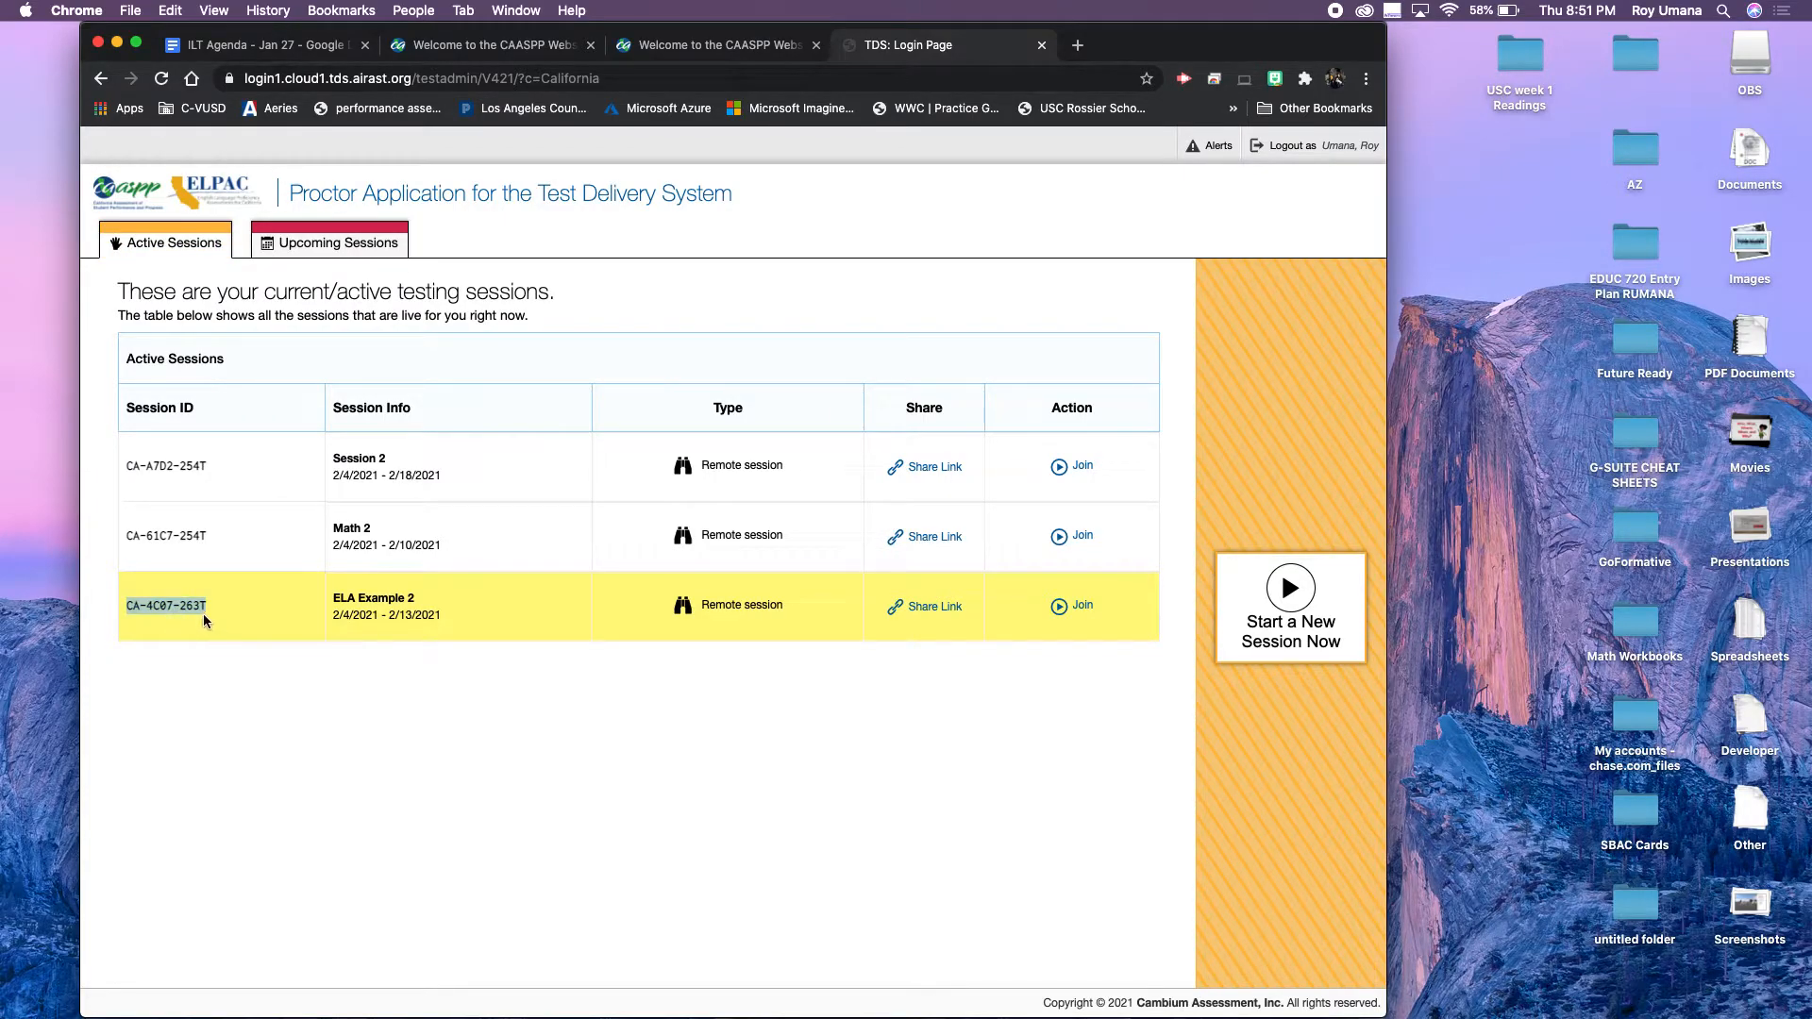
click(342, 663)
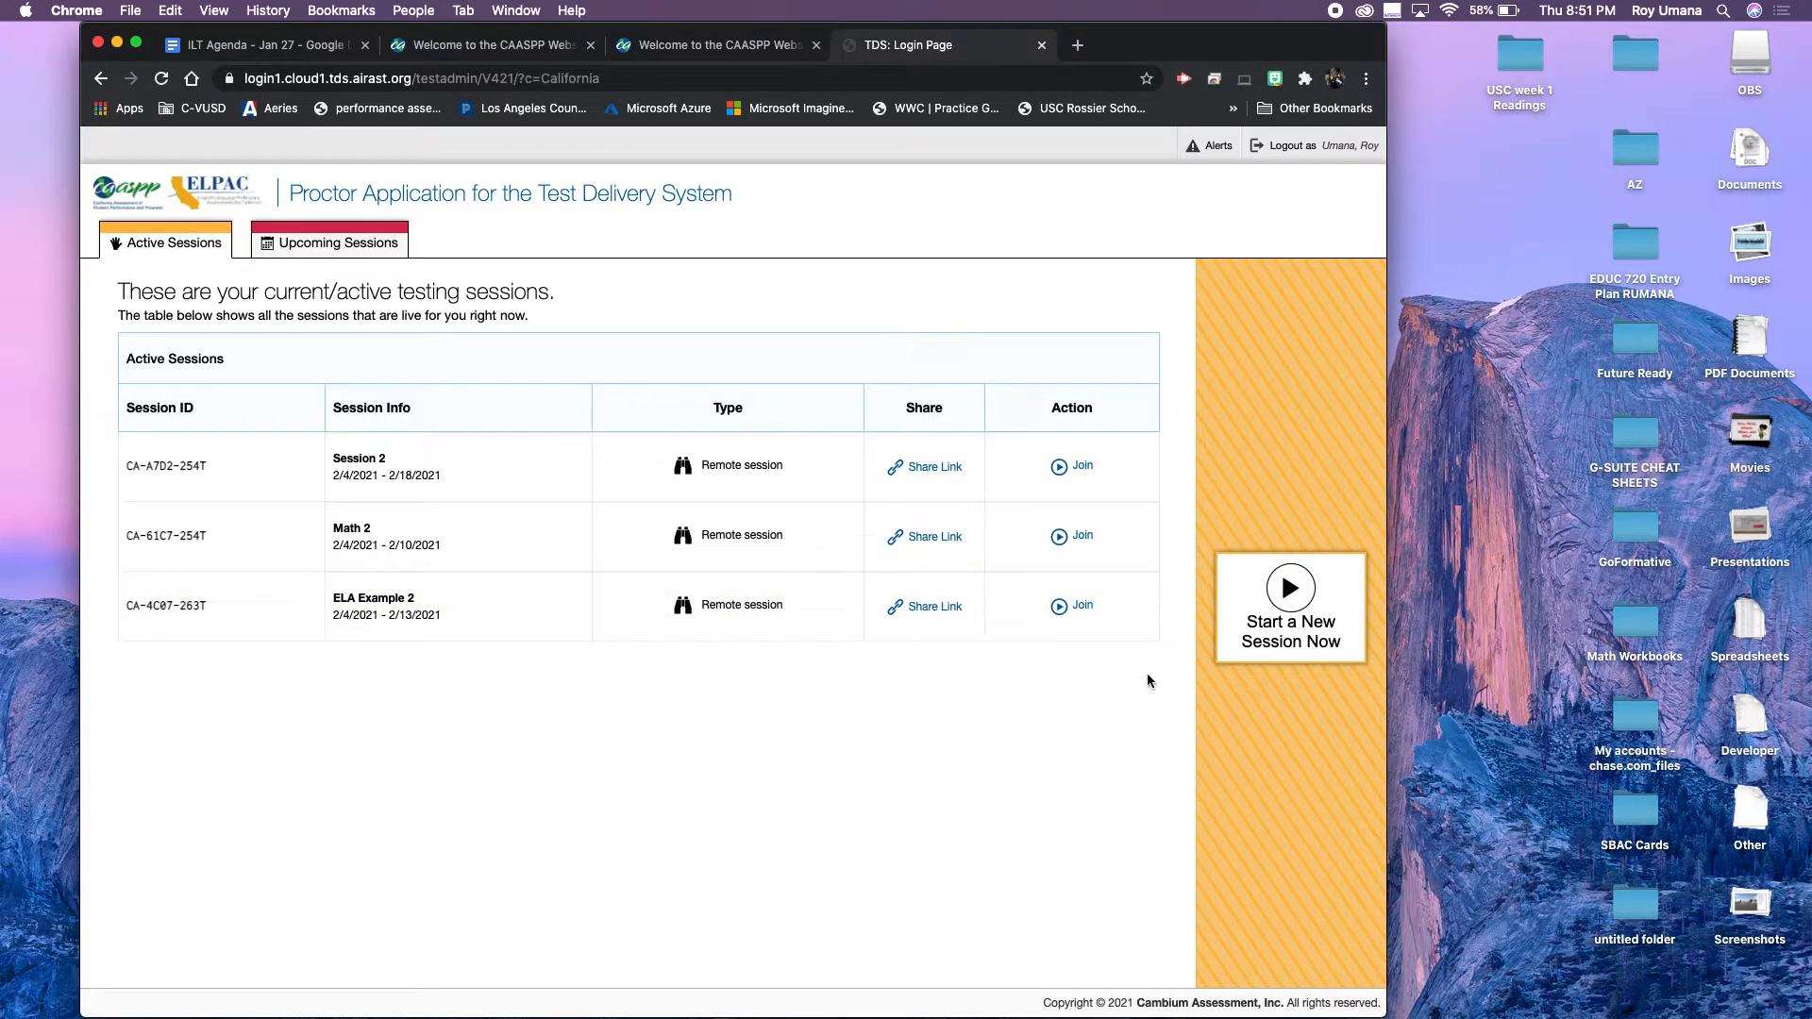
click(1083, 616)
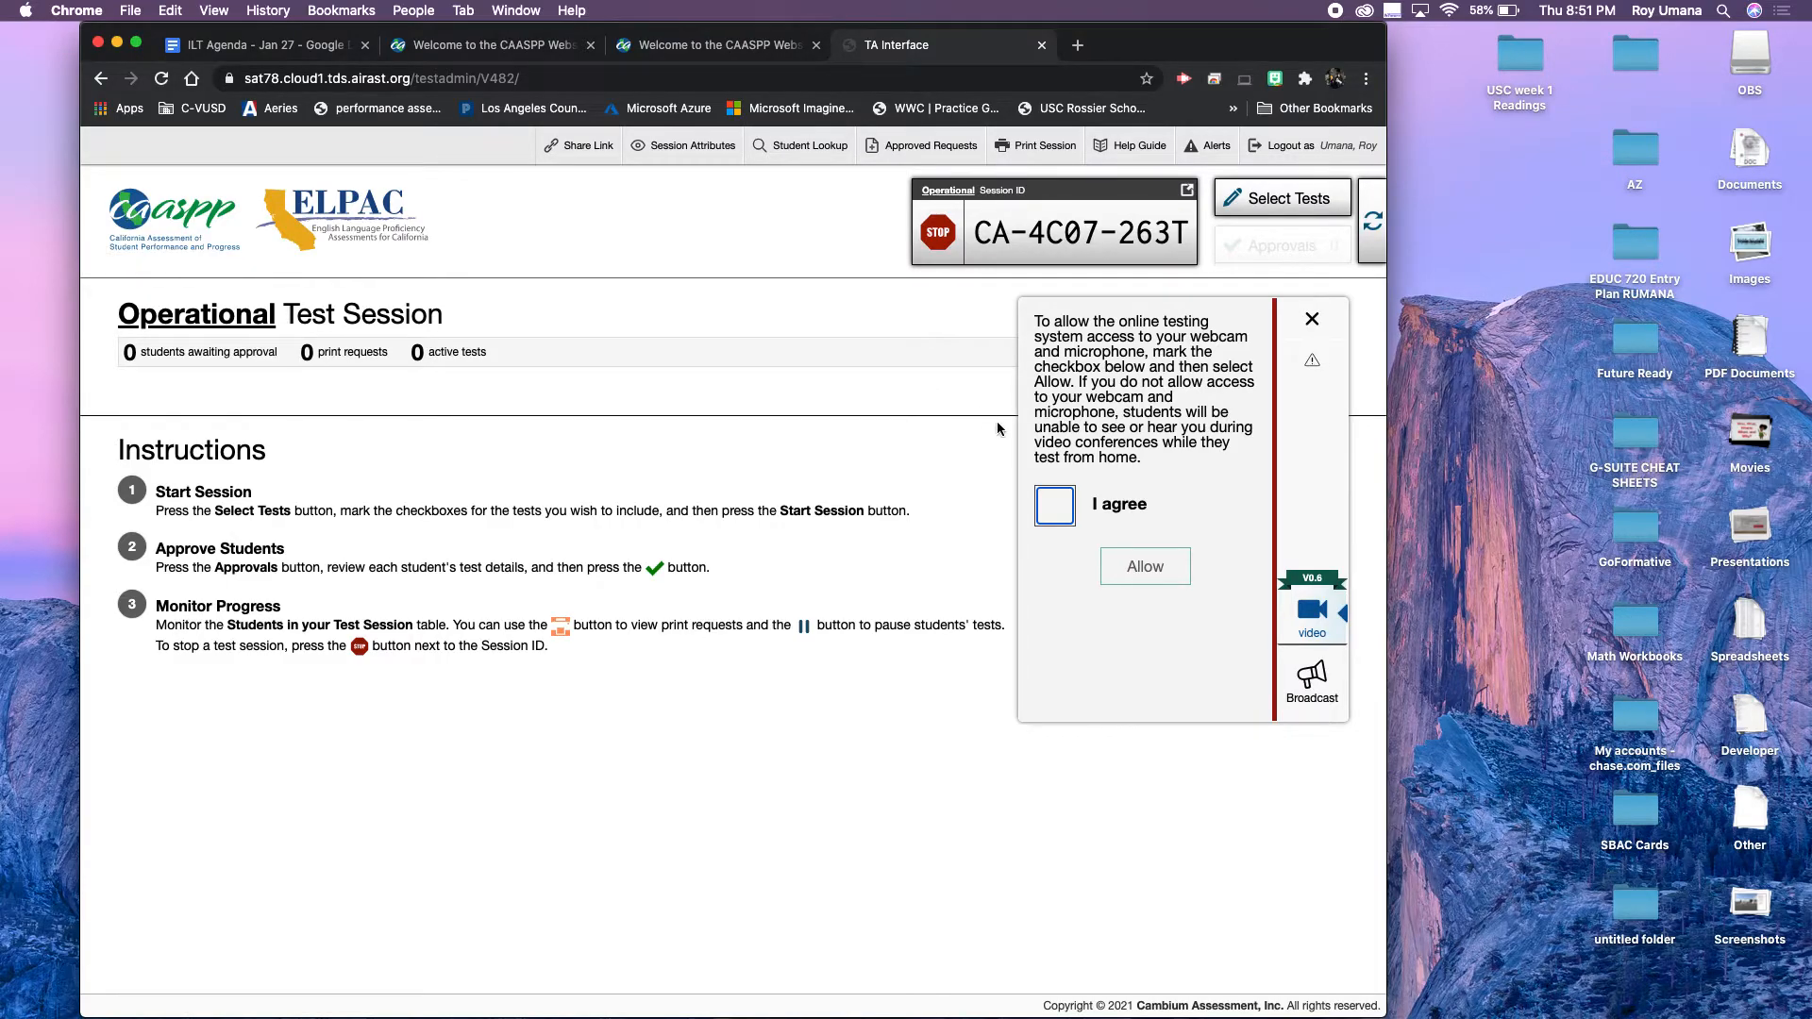
- Agree to webcam and microphone use for the test session and grant the browser permission for both
click(1052, 504)
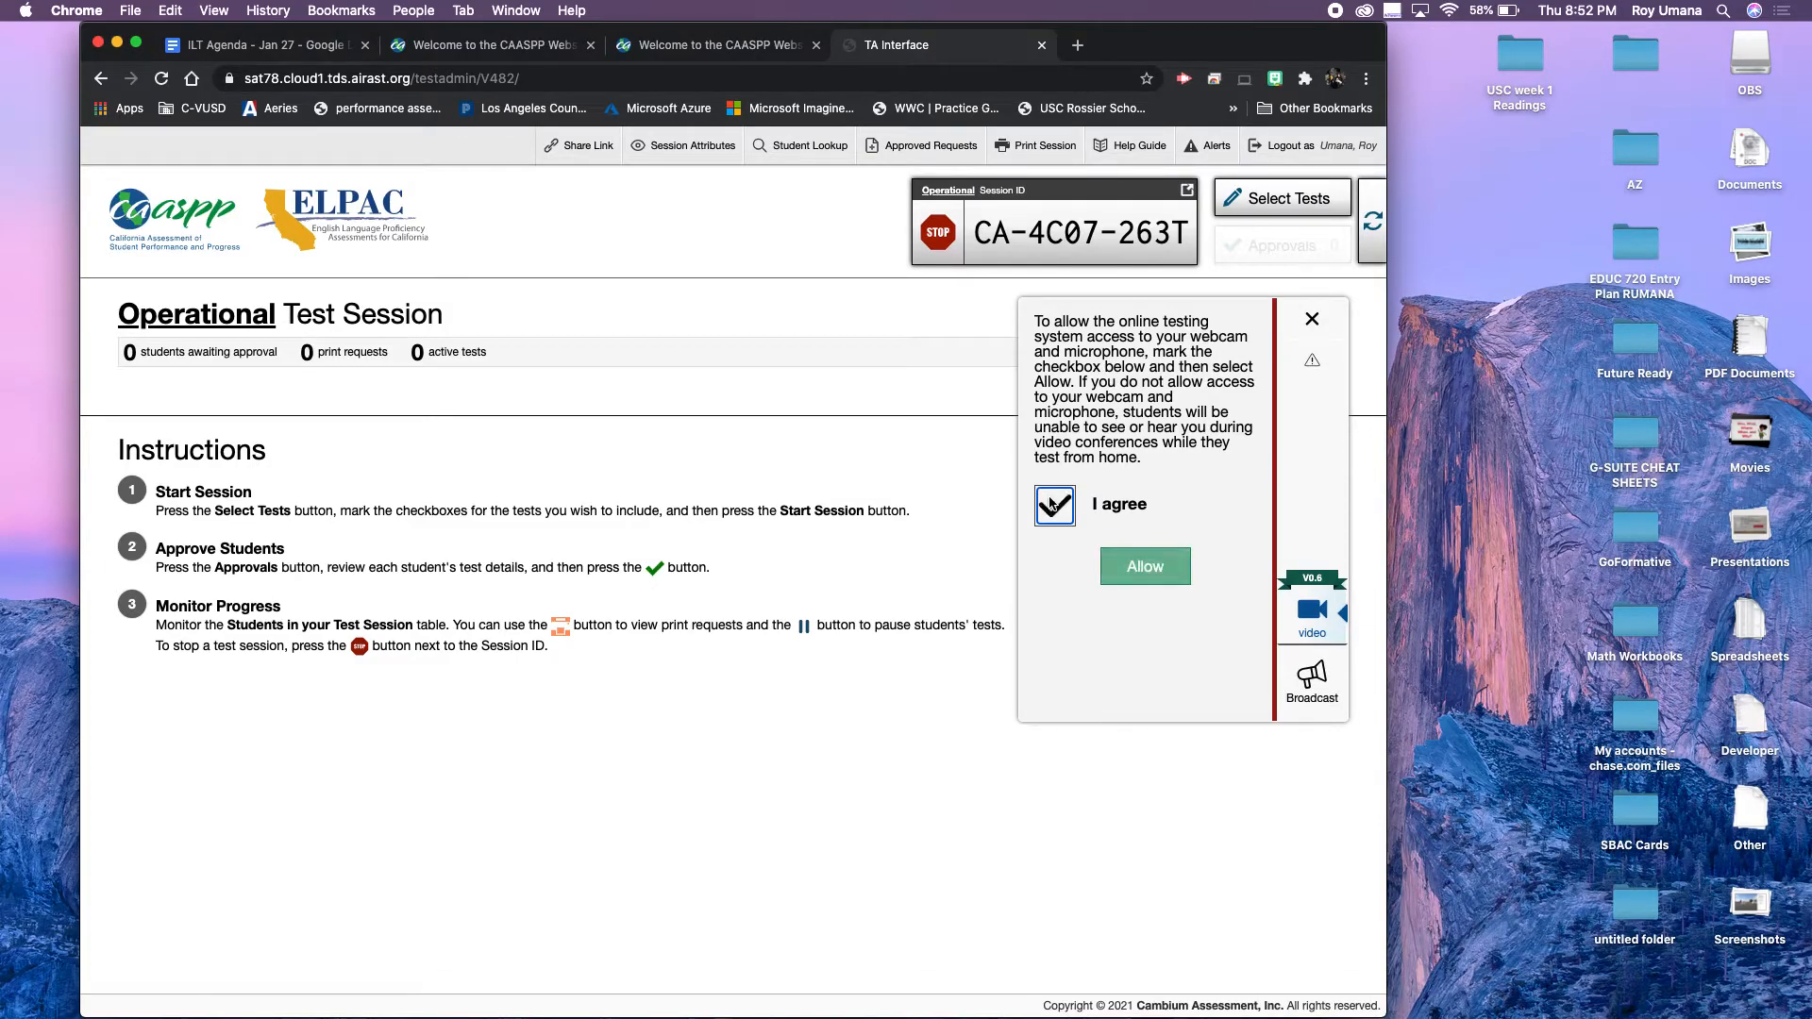
click(1155, 564)
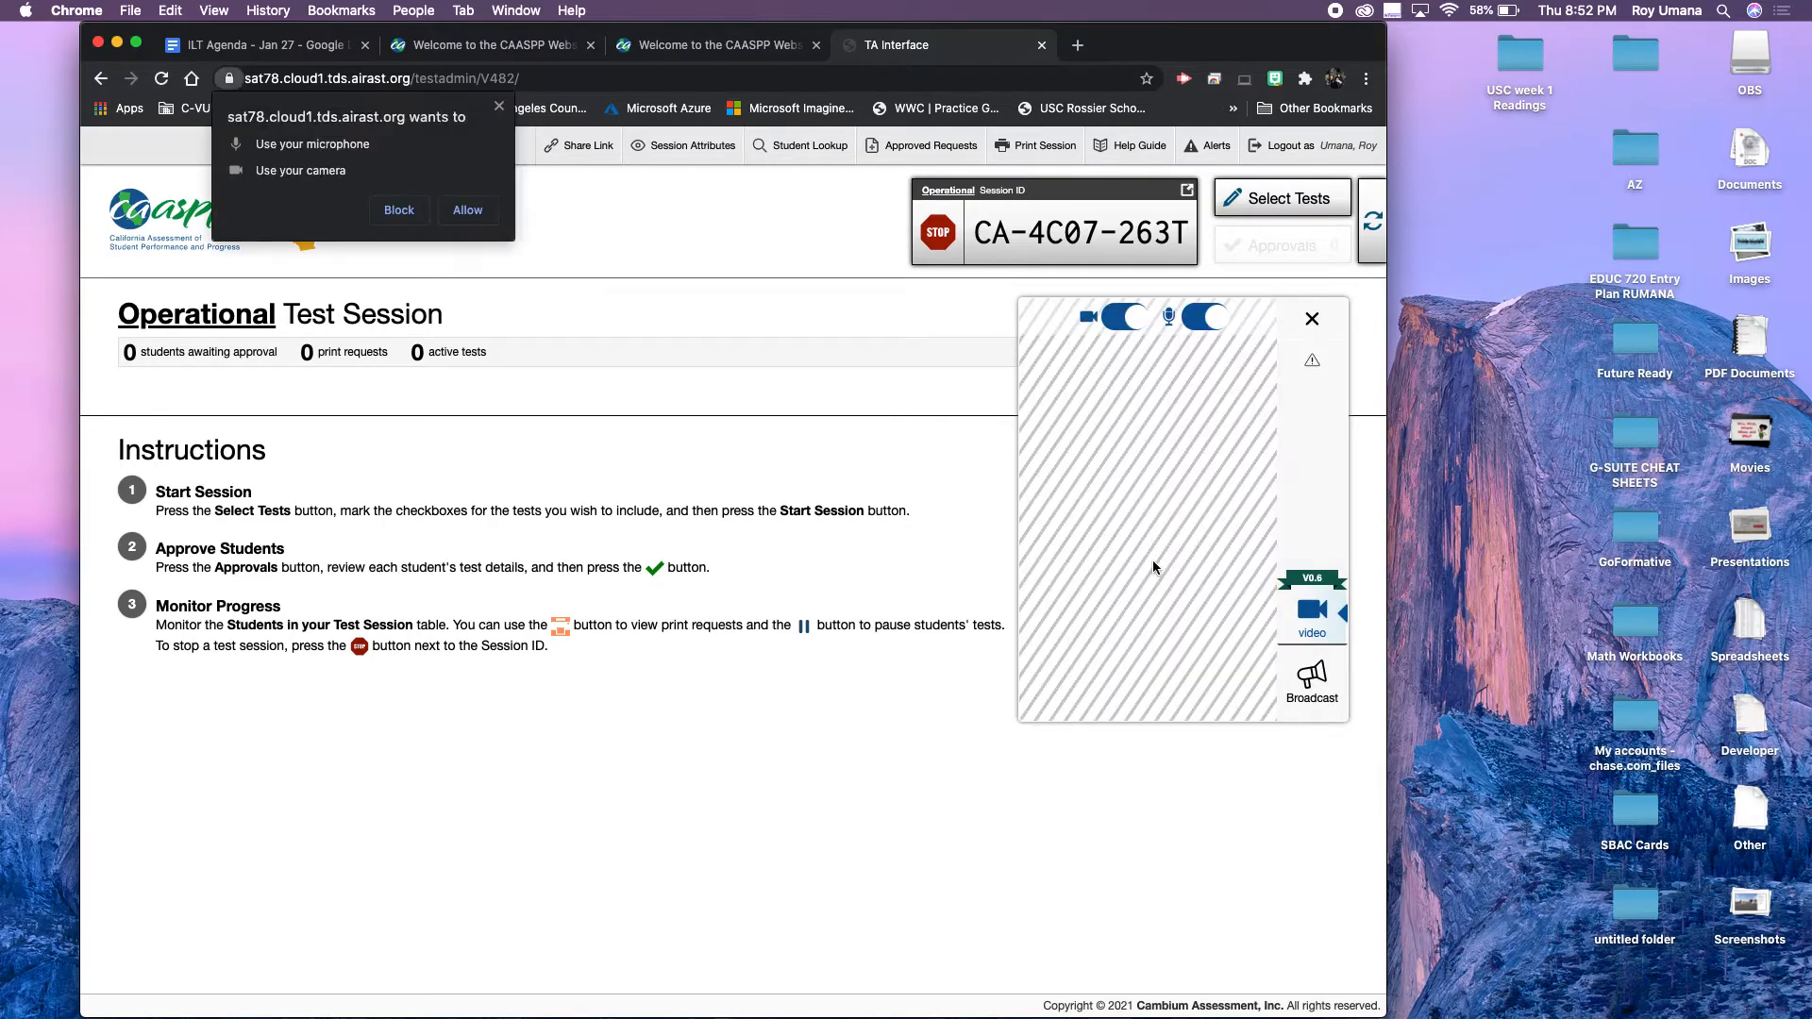
click(469, 210)
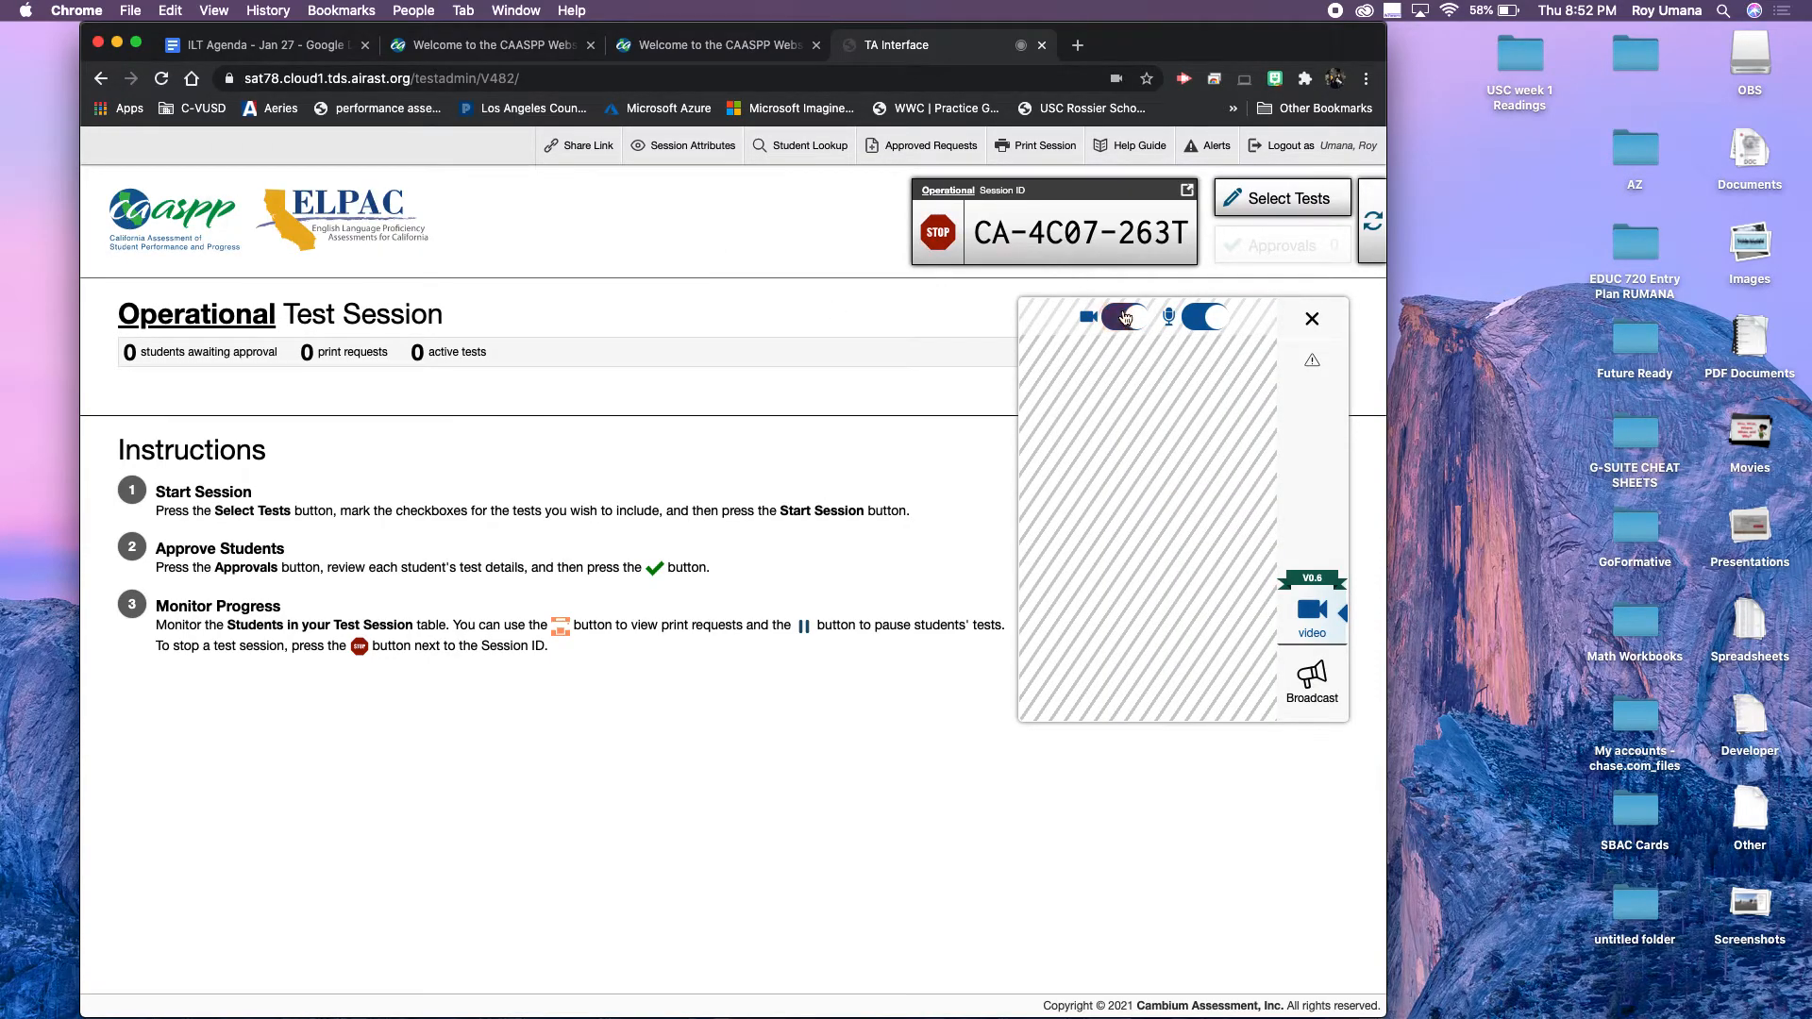